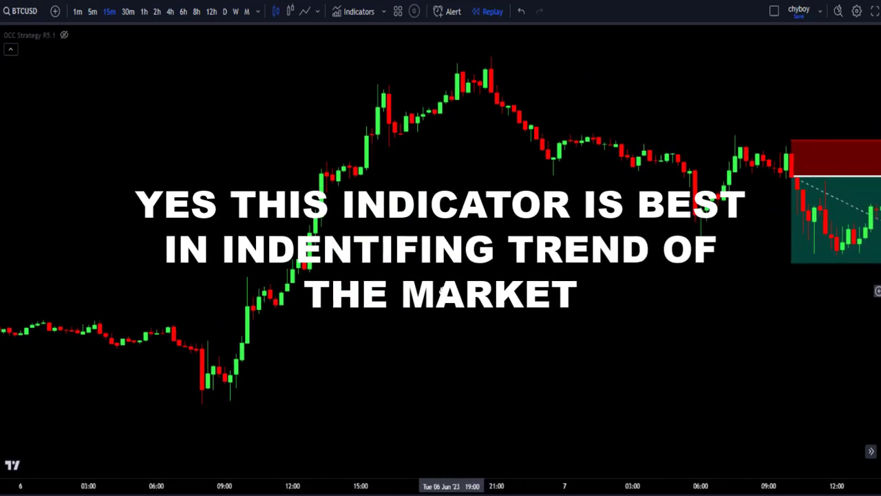
Pan forward past the 6–7 June trades through 8–10 June to the 11 June long.
{"action": "left_click_drag", "start_coordinate": [698, 336], "coordinate": [625, 337]}
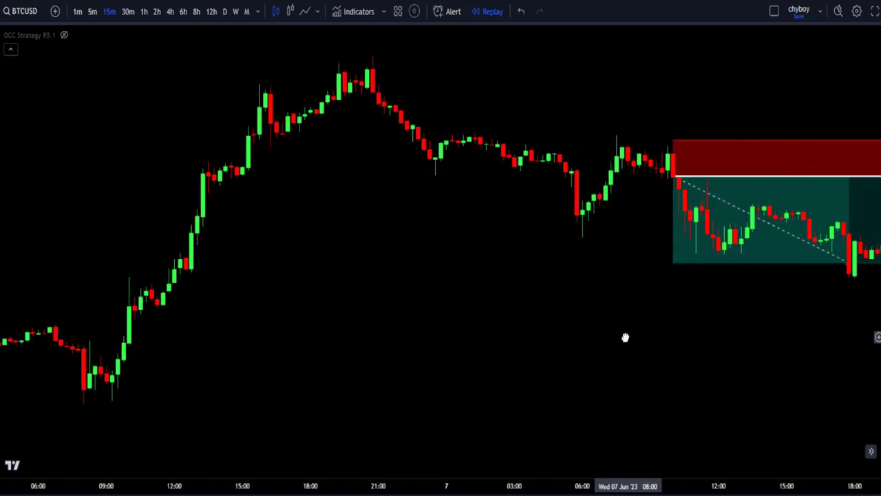
{"action": "left_click_drag", "start_coordinate": [768, 351], "coordinate": [422, 320]}
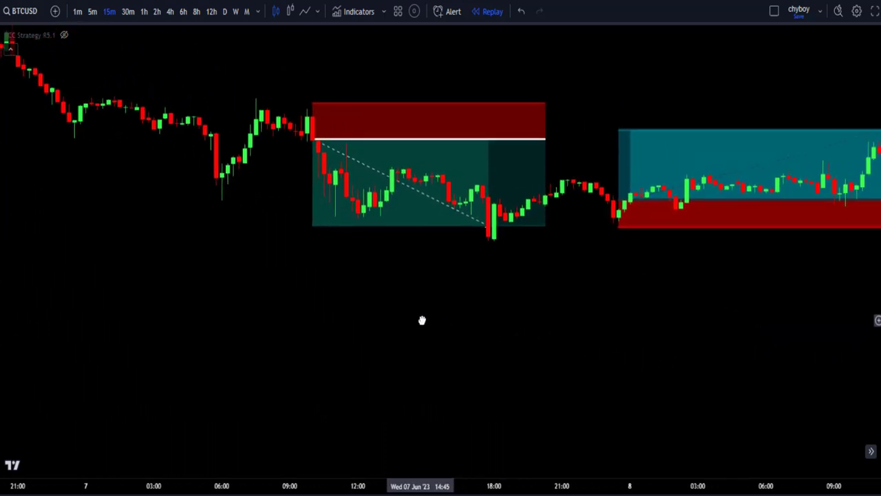
{"action": "left_click_drag", "start_coordinate": [773, 336], "coordinate": [693, 340]}
{"action": "scroll", "coordinate": [686, 335], "scroll_direction": "down", "scroll_amount": 4}
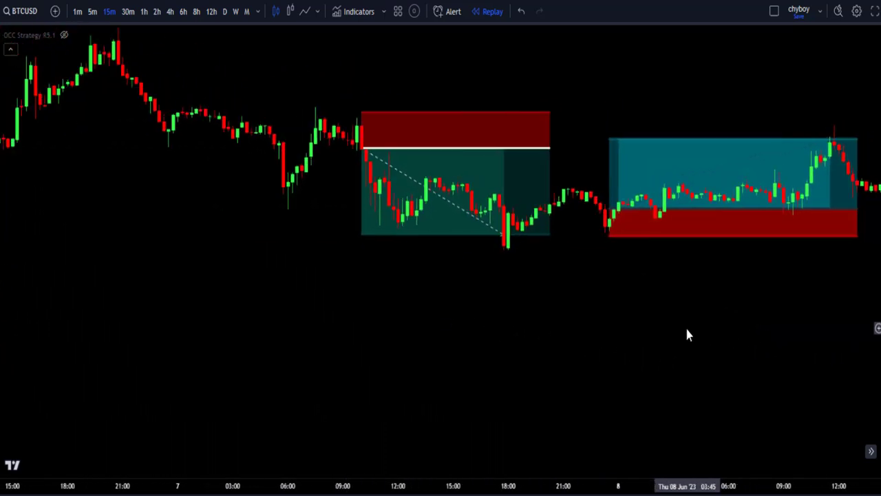
{"action": "scroll", "coordinate": [761, 301], "scroll_direction": "down", "scroll_amount": 2}
{"action": "left_click_drag", "start_coordinate": [763, 301], "coordinate": [695, 329]}
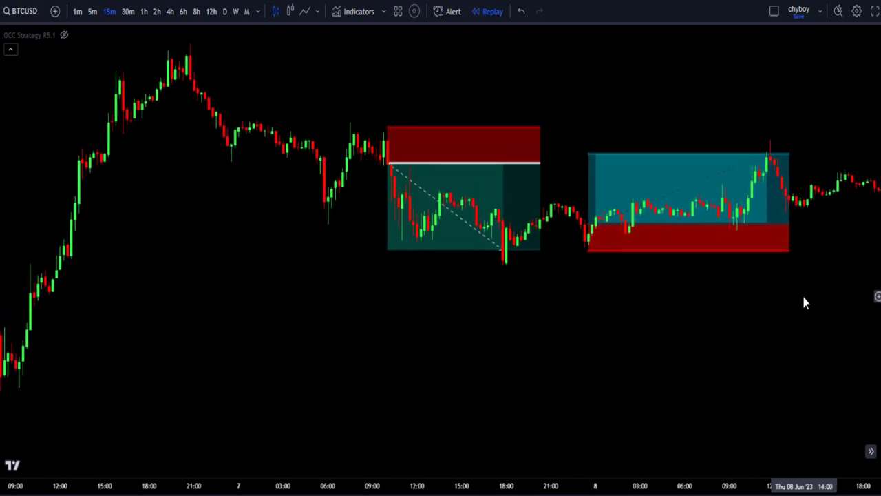
{"action": "left_click_drag", "start_coordinate": [784, 301], "coordinate": [676, 314]}
{"action": "left_click_drag", "start_coordinate": [754, 312], "coordinate": [707, 317]}
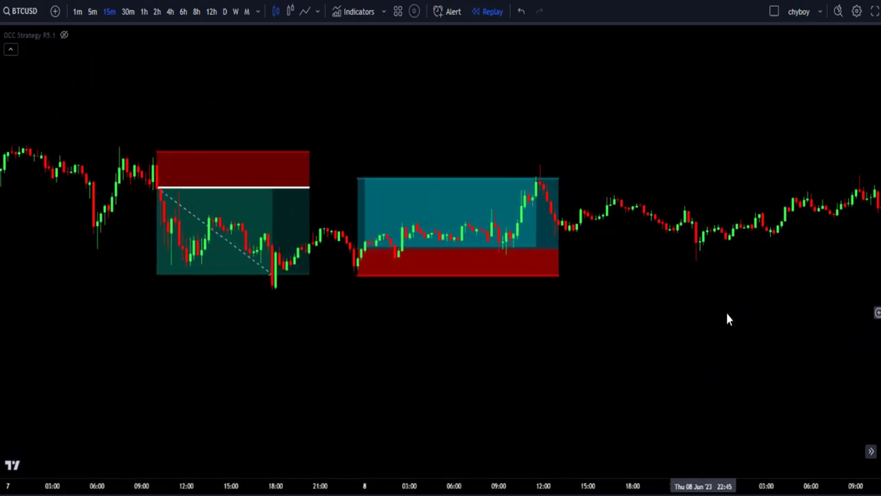
{"action": "left_click_drag", "start_coordinate": [775, 311], "coordinate": [693, 317]}
{"action": "left_click_drag", "start_coordinate": [748, 296], "coordinate": [446, 298]}
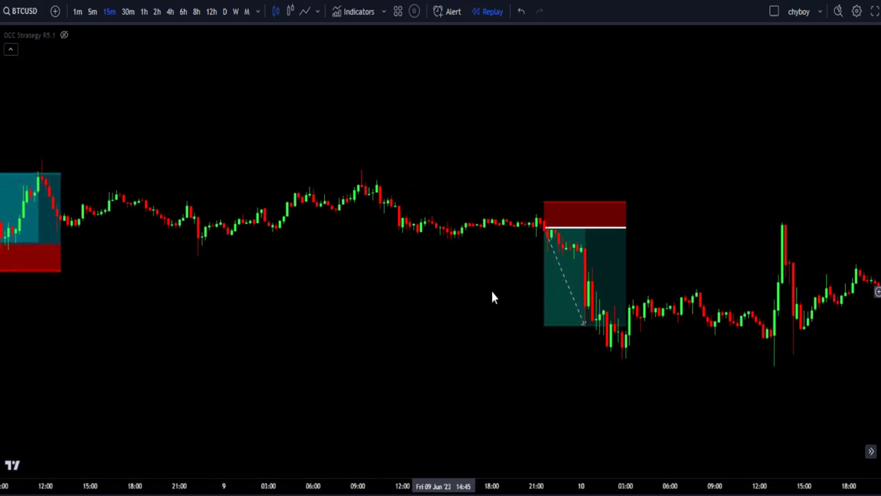
{"action": "left_click_drag", "start_coordinate": [740, 323], "coordinate": [602, 346]}
{"action": "left_click_drag", "start_coordinate": [689, 326], "coordinate": [616, 328]}
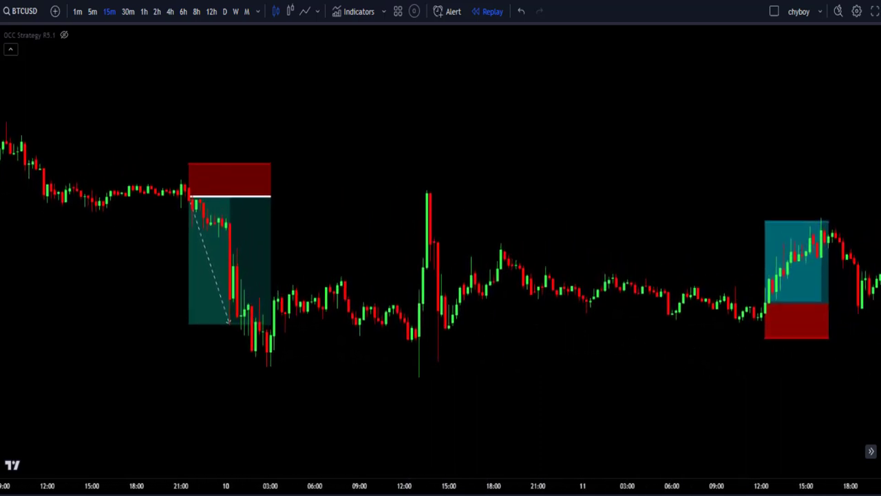
{"action": "left_click_drag", "start_coordinate": [827, 408], "coordinate": [689, 387]}
Keep panning forward until the 12 June short trade and later candles are in view.
{"action": "scroll", "coordinate": [777, 393], "scroll_direction": "right", "scroll_amount": 5}
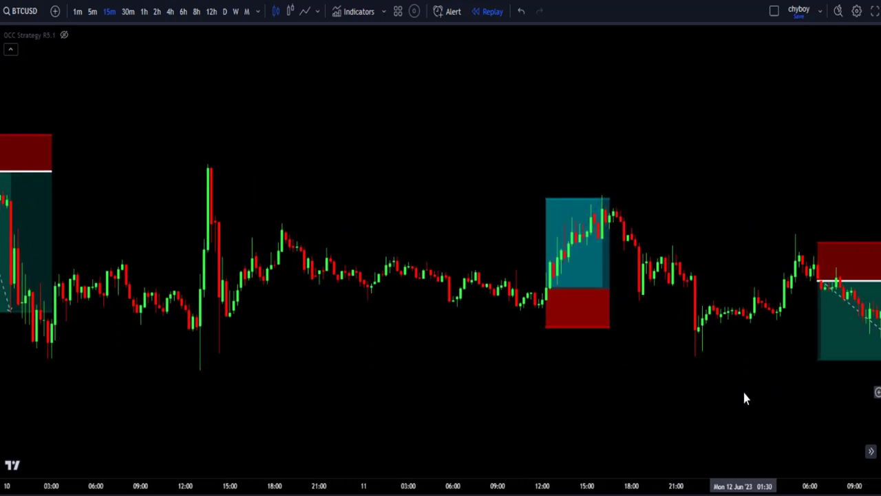
{"action": "scroll", "coordinate": [743, 393], "scroll_direction": "right", "scroll_amount": 4}
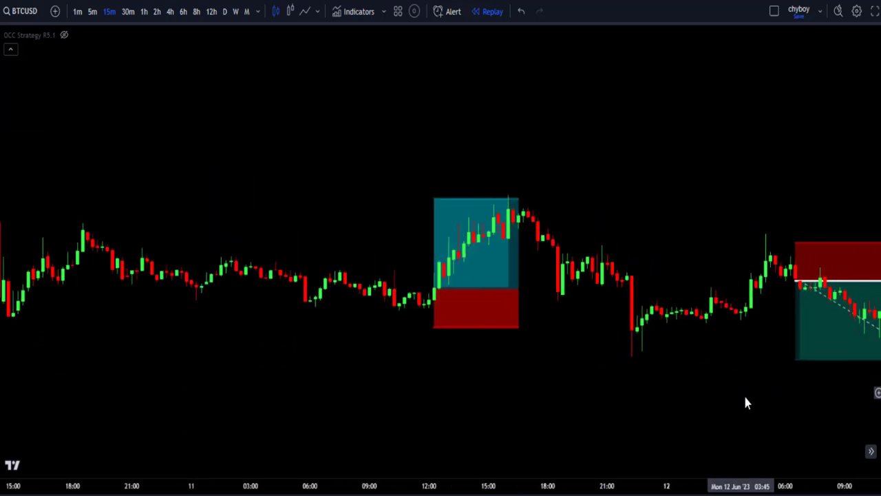
{"action": "scroll", "coordinate": [765, 409], "scroll_direction": "right", "scroll_amount": 2}
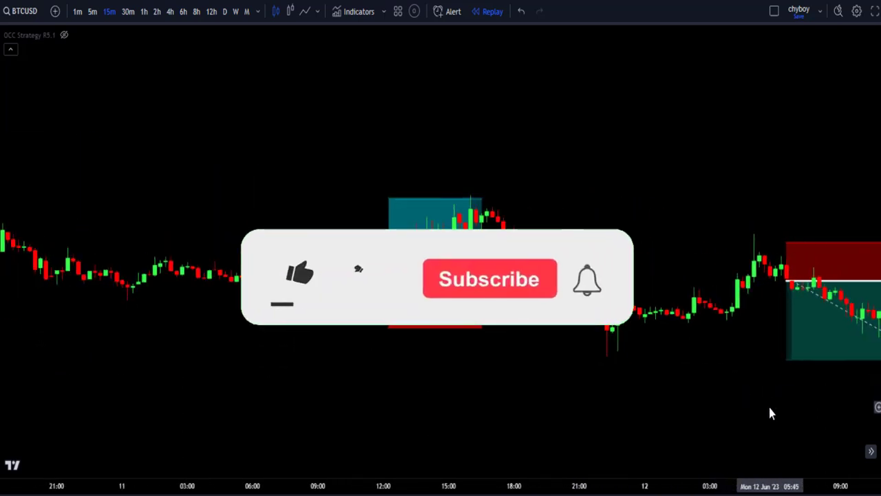
{"action": "scroll", "coordinate": [769, 408], "scroll_direction": "up", "scroll_amount": 1}
{"action": "scroll", "coordinate": [769, 412], "scroll_direction": "up", "scroll_amount": 1}
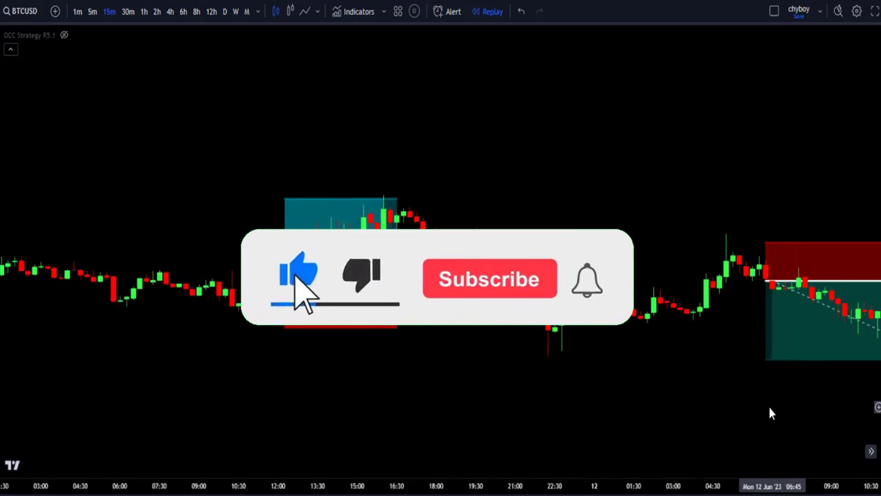
{"action": "left_click_drag", "start_coordinate": [809, 418], "coordinate": [539, 401]}
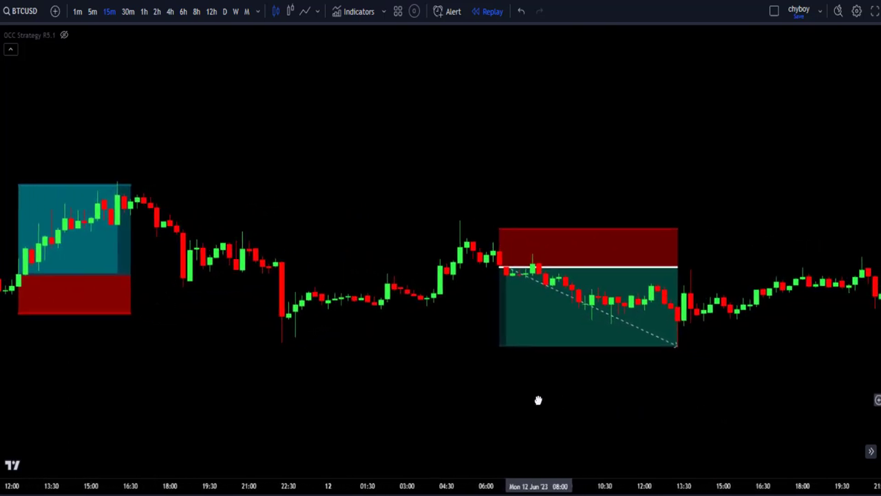
{"action": "scroll", "coordinate": [830, 439], "scroll_direction": "right", "scroll_amount": 5}
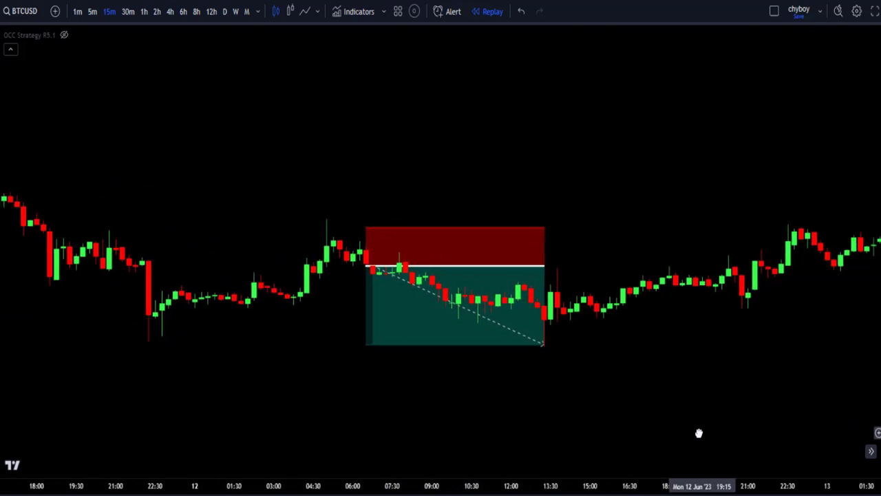
{"action": "scroll", "coordinate": [816, 427], "scroll_direction": "right", "scroll_amount": 2}
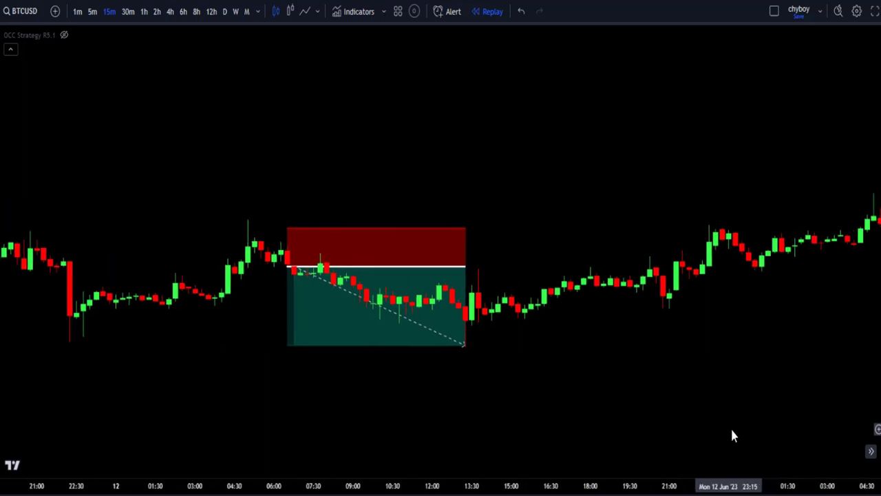
{"action": "scroll", "coordinate": [731, 427], "scroll_direction": "down", "scroll_amount": 2}
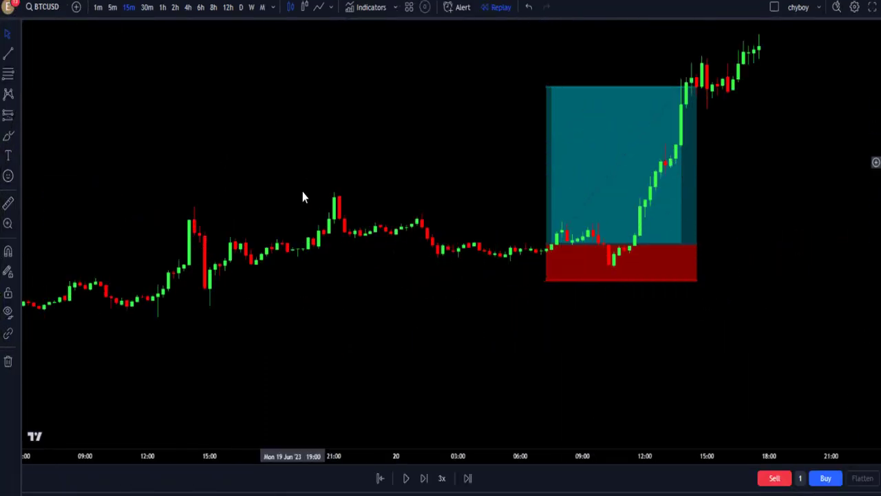
{"action": "left_click_drag", "start_coordinate": [351, 335], "coordinate": [392, 333]}
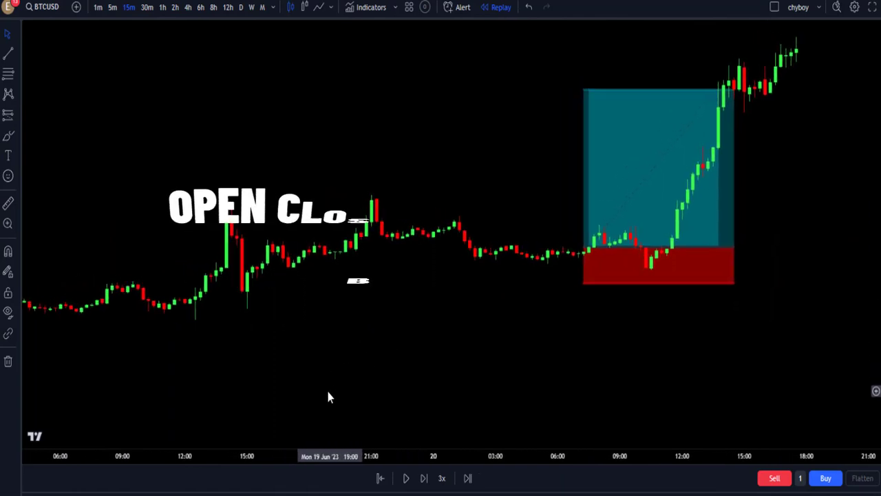
{"action": "left_click_drag", "start_coordinate": [330, 397], "coordinate": [344, 398]}
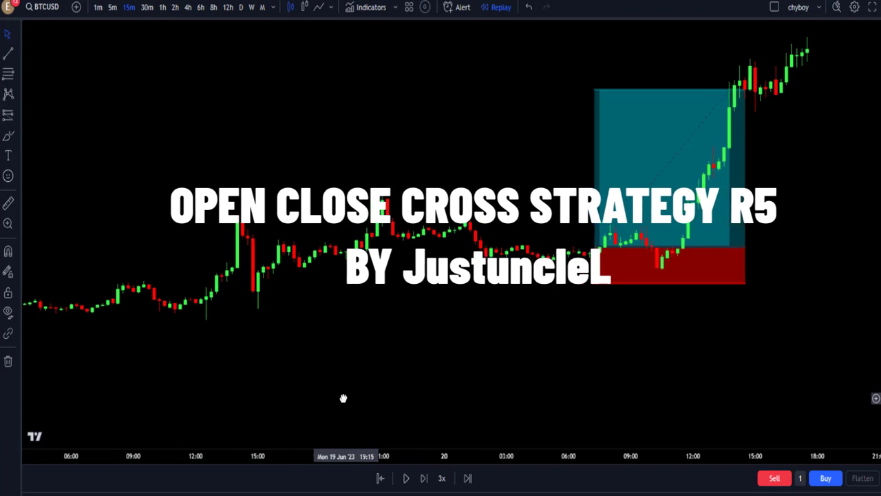
{"action": "scroll", "coordinate": [343, 398], "scroll_direction": "down", "scroll_amount": 3}
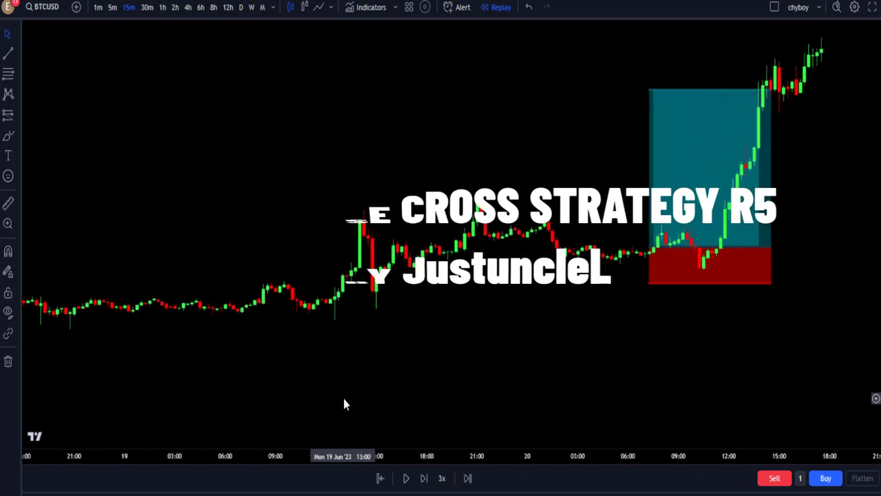
{"action": "mouse_move", "coordinate": [344, 398]}
{"action": "left_mouse_down"}
{"action": "mouse_move", "coordinate": [382, 403]}
{"action": "mouse_move", "coordinate": [358, 393]}
{"action": "left_mouse_up"}
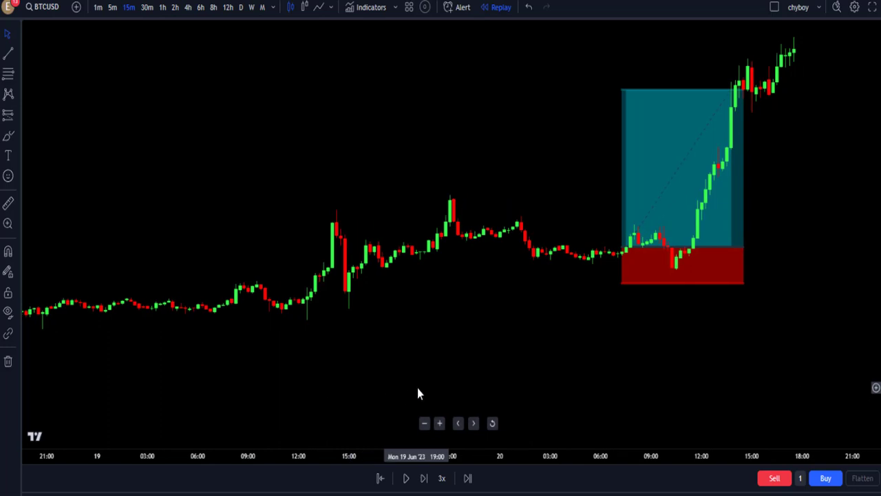
{"action": "scroll", "coordinate": [417, 393], "scroll_direction": "up", "scroll_amount": 1}
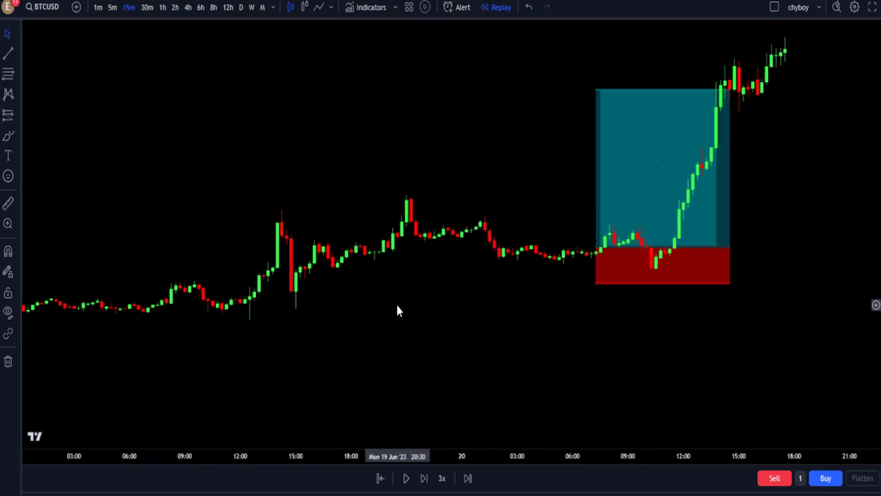
Find the Open Close Cross Strategy R5 community script, add it to the chart, then close the search.
{"action": "left_click", "coordinate": [370, 8]}
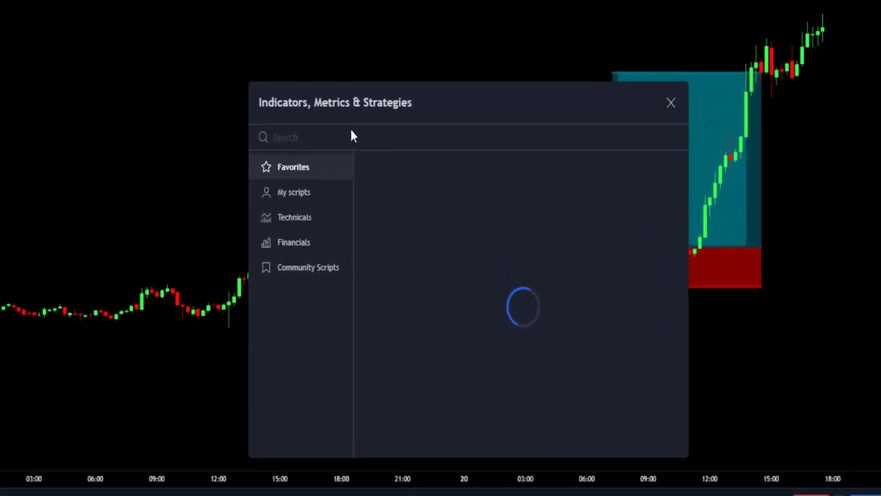
{"action": "type", "text": "open close cross strategy R5"}
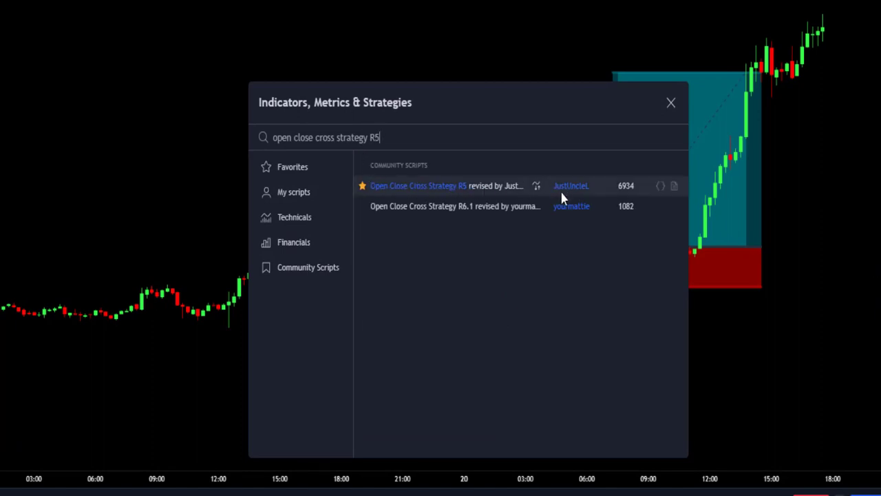
{"action": "key", "text": "ctrl+a"}
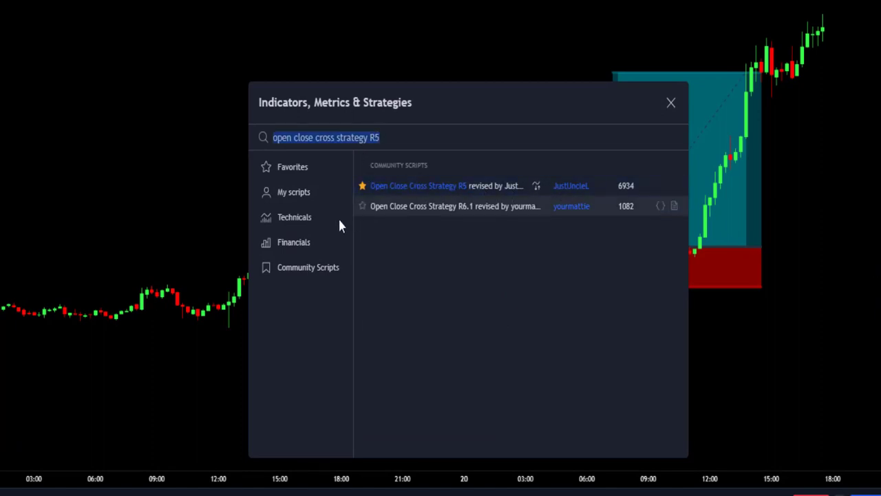
{"action": "key", "text": "Return"}
{"action": "key", "text": "Escape"}
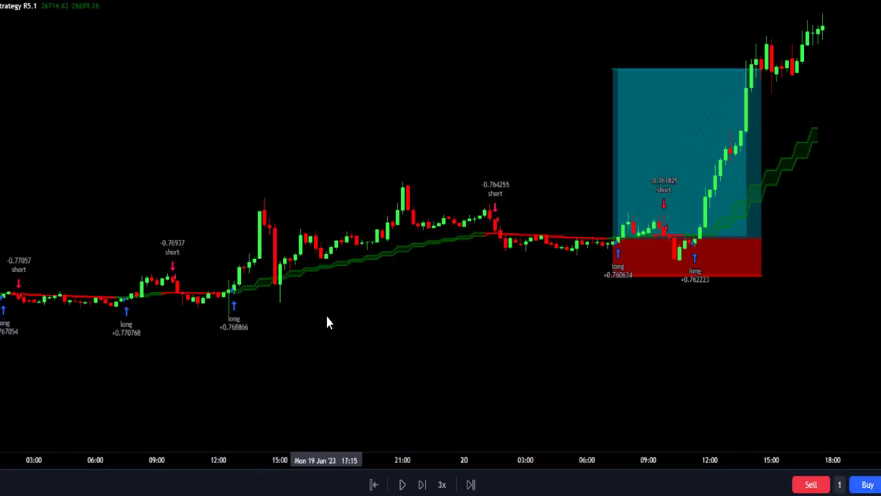
Zoom in and frame the strategy's long position box to show its profit and risk figures.
{"action": "left_click_drag", "start_coordinate": [325, 315], "coordinate": [281, 315]}
{"action": "scroll", "coordinate": [550, 315], "scroll_direction": "up", "scroll_amount": 2}
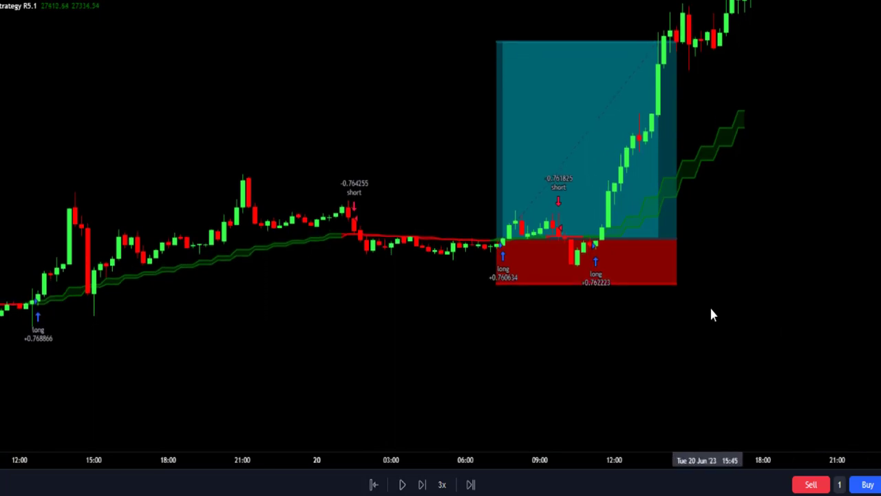
{"action": "scroll", "coordinate": [691, 309], "scroll_direction": "up", "scroll_amount": 3}
{"action": "scroll", "coordinate": [683, 319], "scroll_direction": "up", "scroll_amount": 2}
{"action": "left_click_drag", "start_coordinate": [683, 321], "coordinate": [719, 361]}
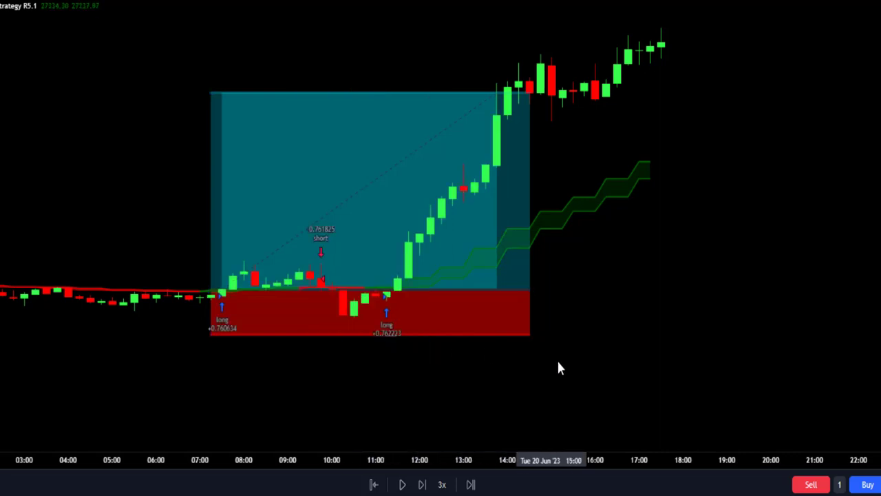
{"action": "left_click_drag", "start_coordinate": [582, 365], "coordinate": [727, 362]}
{"action": "left_click", "coordinate": [514, 336]}
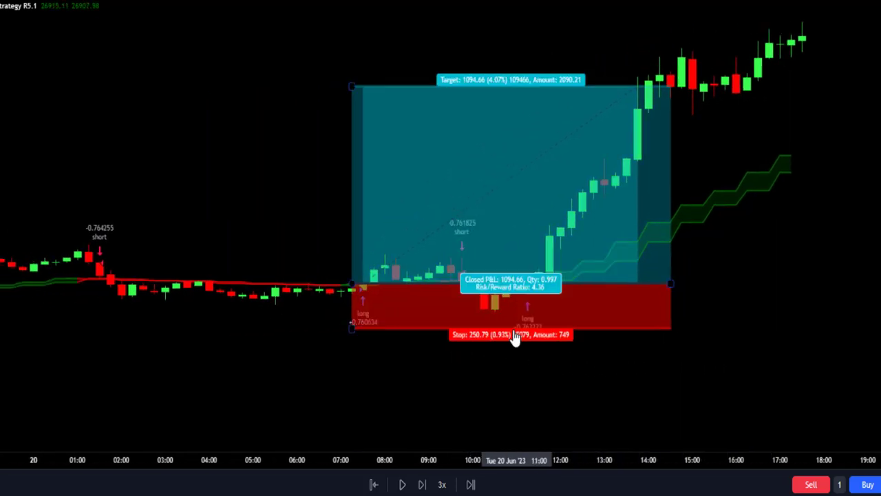
Pan back to earlier 19 June candles showing the strategy's earlier long and short signals.
{"action": "left_click_drag", "start_coordinate": [266, 314], "coordinate": [480, 352]}
{"action": "left_click_drag", "start_coordinate": [374, 355], "coordinate": [462, 352]}
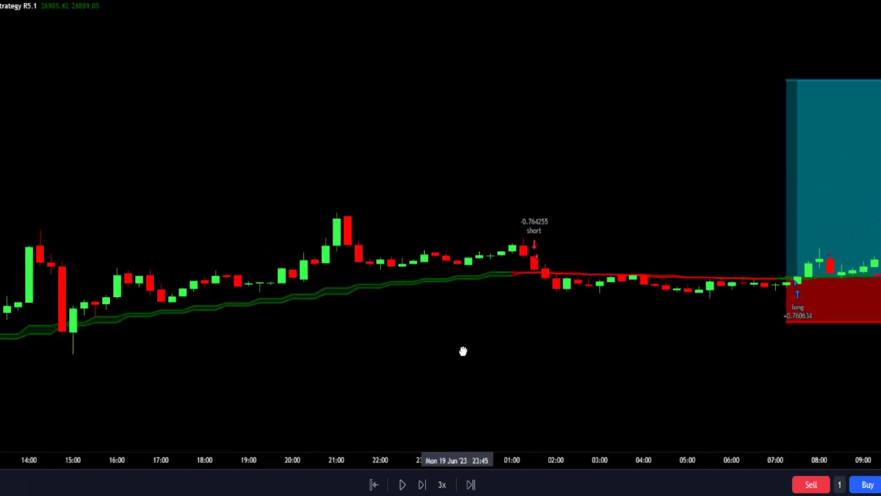
{"action": "left_click_drag", "start_coordinate": [376, 356], "coordinate": [537, 348]}
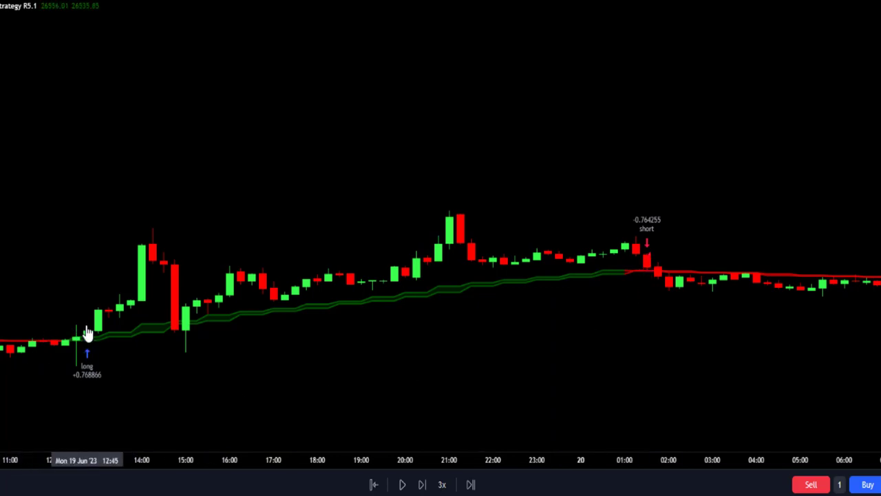
{"action": "mouse_move", "coordinate": [161, 374]}
{"action": "left_mouse_down"}
{"action": "mouse_move", "coordinate": [274, 340]}
{"action": "mouse_move", "coordinate": [434, 347]}
{"action": "left_mouse_up"}
{"action": "left_click_drag", "start_coordinate": [230, 374], "coordinate": [338, 362]}
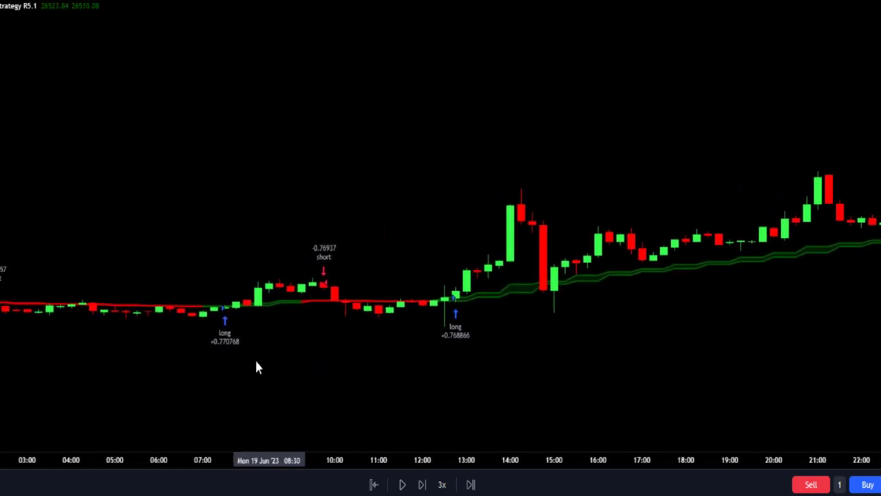
{"action": "left_click_drag", "start_coordinate": [172, 362], "coordinate": [212, 353]}
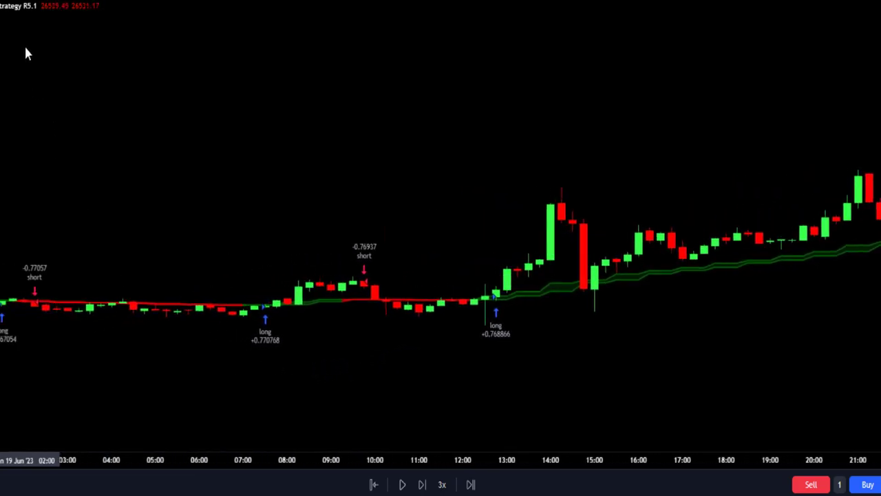
Set OCC Strategy R5.1 to multiplier 21 and HullMA period 21, and hide Quantity labels.
{"action": "left_click", "coordinate": [61, 6]}
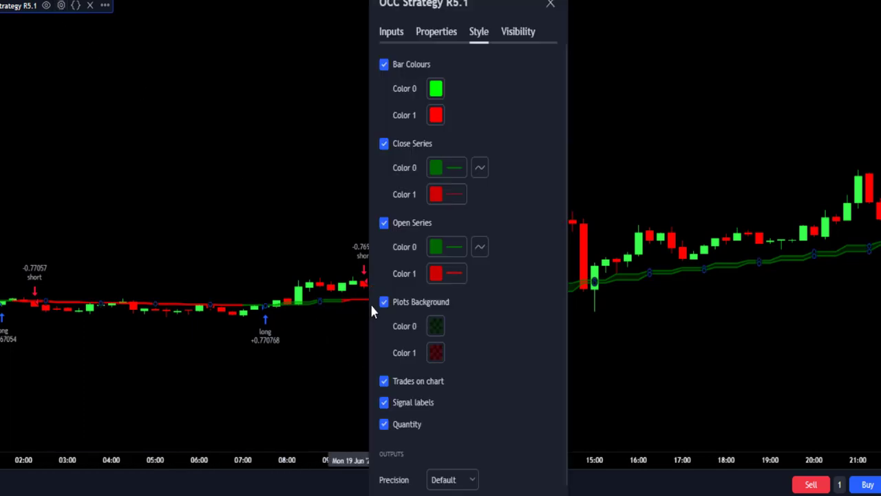
{"action": "left_click", "coordinate": [398, 30]}
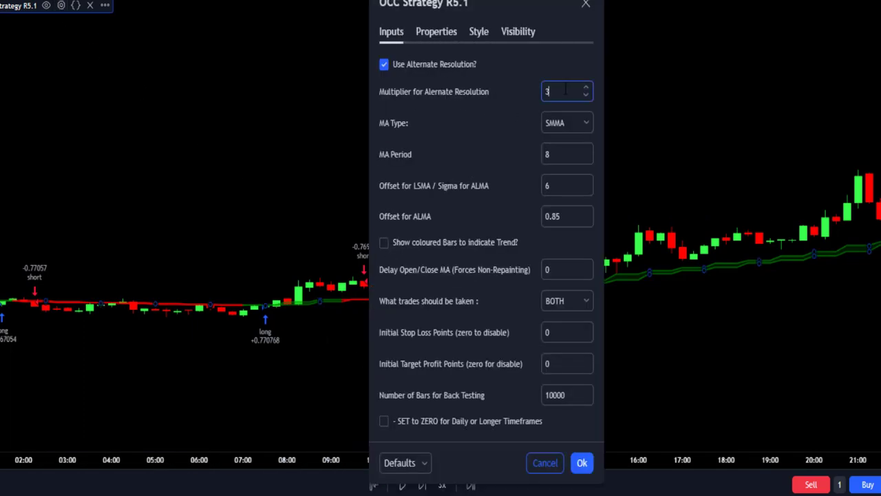
{"action": "type", "text": "1"}
{"action": "left_click", "coordinate": [584, 124]}
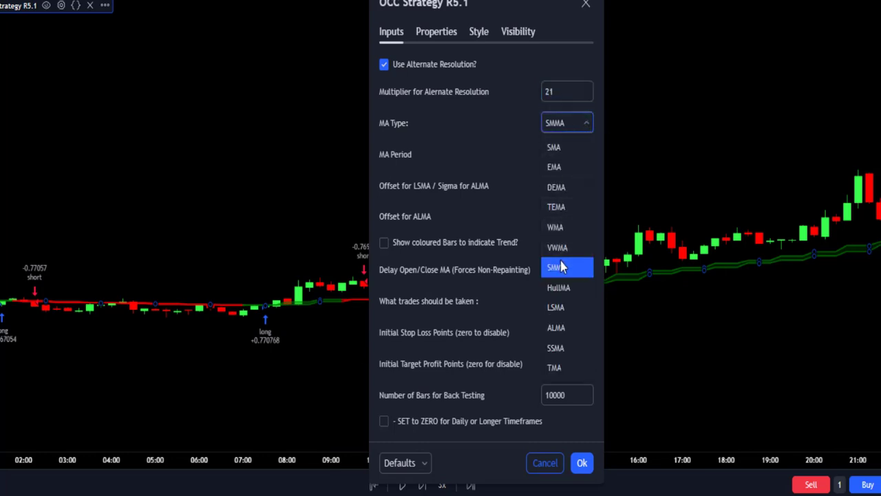
{"action": "left_click", "coordinate": [561, 288]}
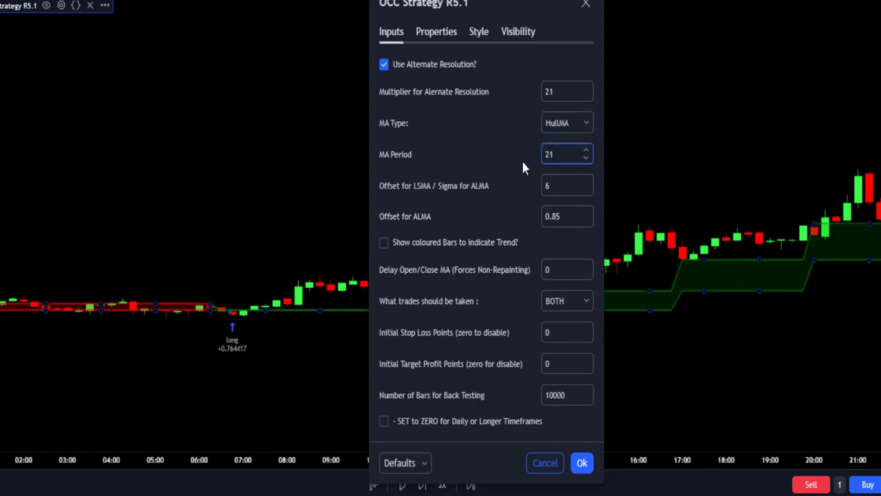
{"action": "left_click", "coordinate": [479, 35]}
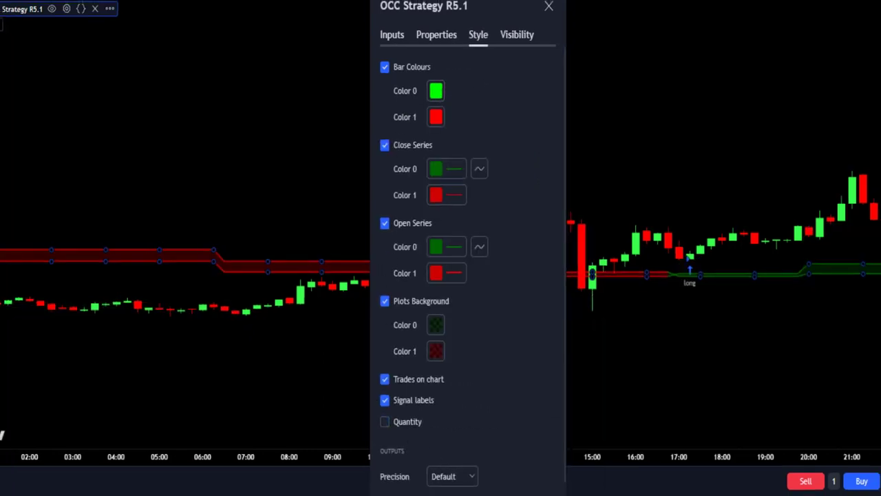
{"action": "key", "text": "Escape"}
Return to 13–14 June and box the sideways range from 13 June 11:45 to 14 June 14:45.
{"action": "left_click_drag", "start_coordinate": [625, 347], "coordinate": [326, 342]}
{"action": "left_click_drag", "start_coordinate": [539, 342], "coordinate": [287, 323]}
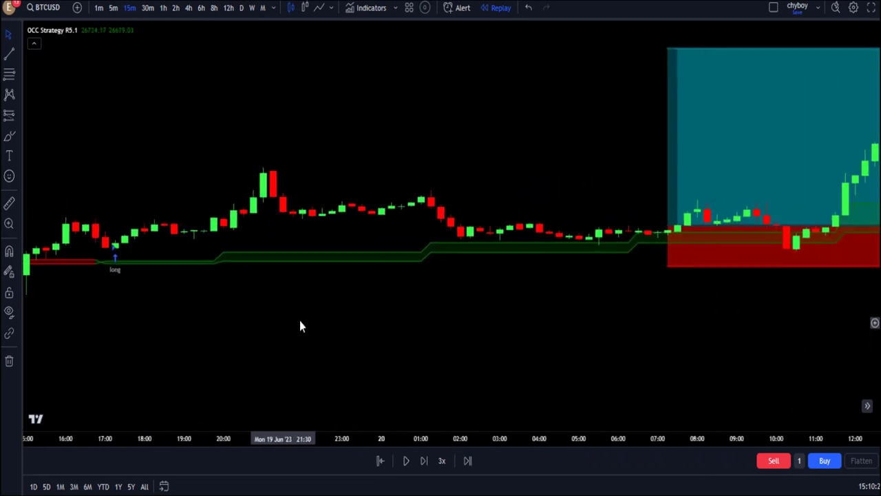
{"action": "left_click_drag", "start_coordinate": [545, 330], "coordinate": [306, 368]}
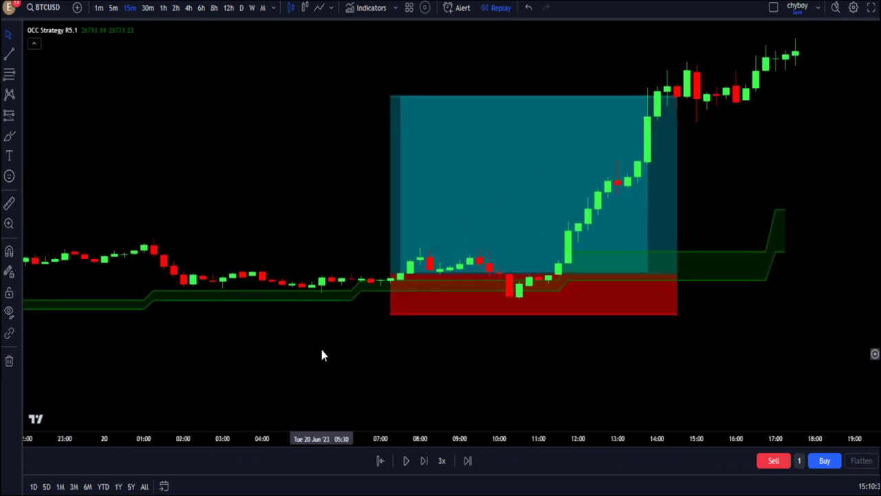
{"action": "scroll", "coordinate": [321, 345], "scroll_direction": "down", "scroll_amount": 5}
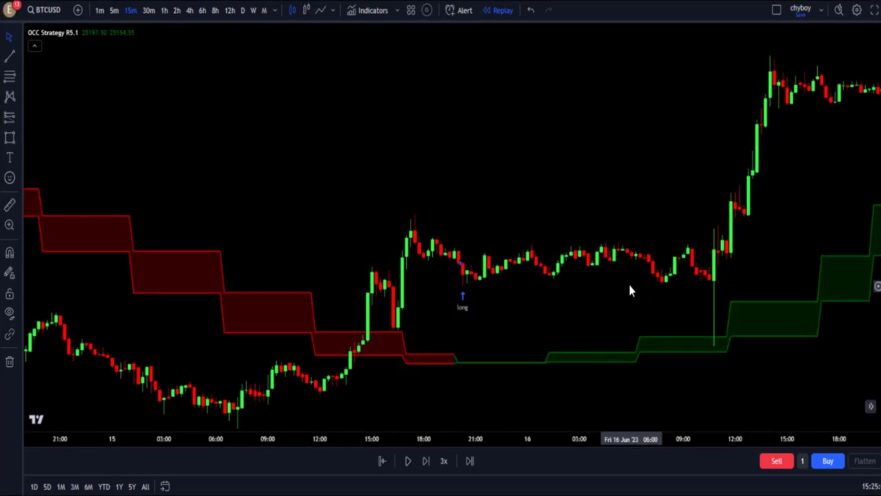
{"action": "left_click_drag", "start_coordinate": [629, 290], "coordinate": [448, 256]}
{"action": "left_click_drag", "start_coordinate": [59, 403], "coordinate": [361, 306]}
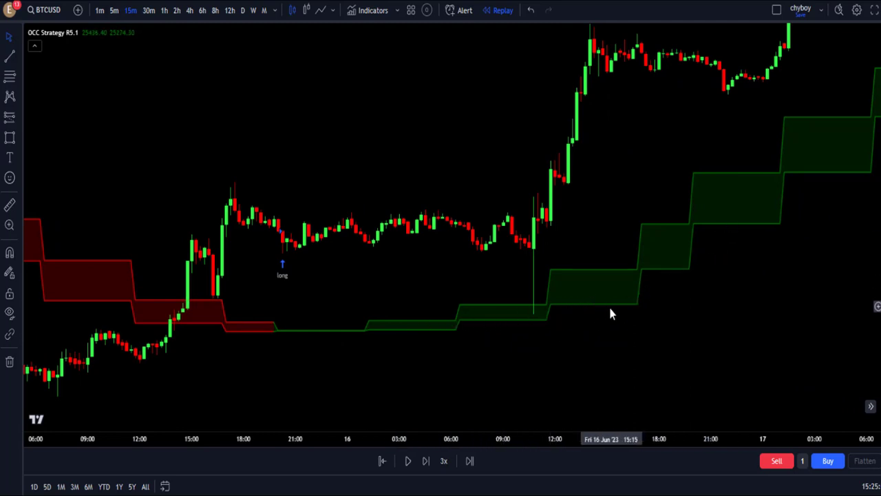
{"action": "left_click_drag", "start_coordinate": [339, 273], "coordinate": [809, 275]}
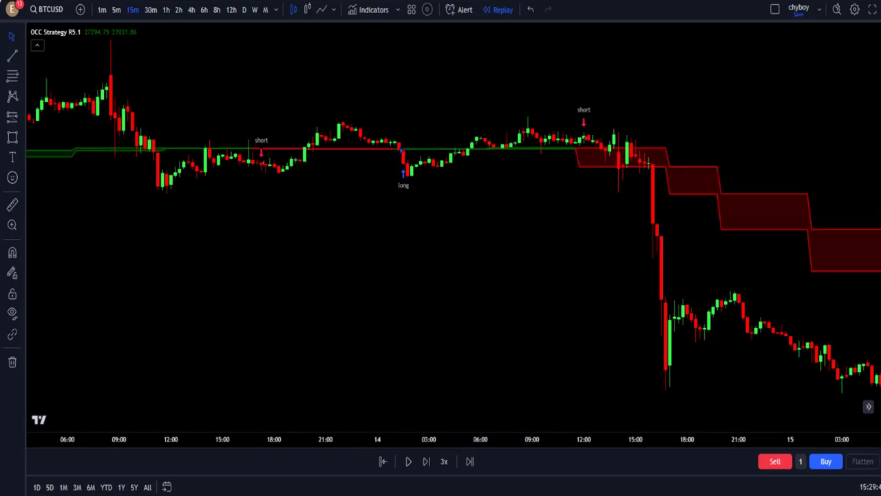
{"action": "mouse_move", "coordinate": [167, 123]}
{"action": "left_mouse_down"}
{"action": "mouse_move", "coordinate": [170, 185]}
{"action": "mouse_move", "coordinate": [190, 221]}
{"action": "mouse_move", "coordinate": [417, 208]}
{"action": "mouse_move", "coordinate": [539, 191]}
{"action": "mouse_move", "coordinate": [629, 192]}
{"action": "left_mouse_up"}
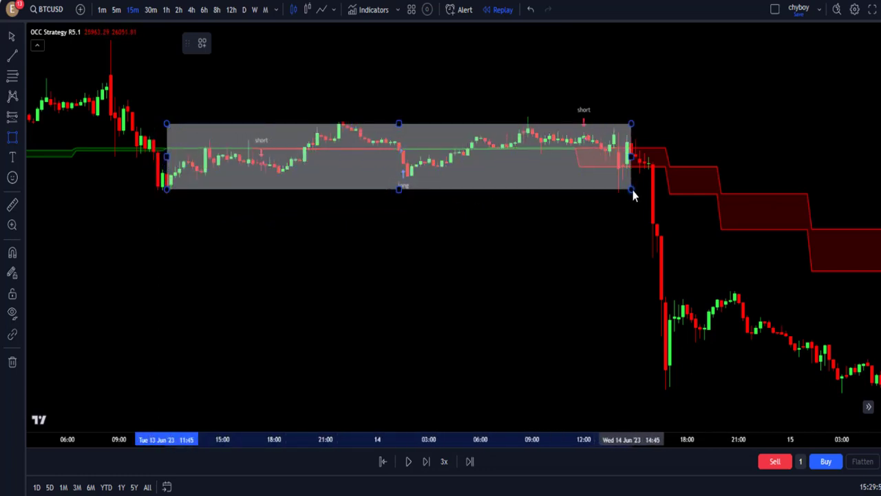
Deselect the rectangle and pan to the 17–18 September 2023 candles and long signal.
{"action": "left_click", "coordinate": [497, 265]}
{"action": "left_click_drag", "start_coordinate": [497, 265], "coordinate": [504, 248]}
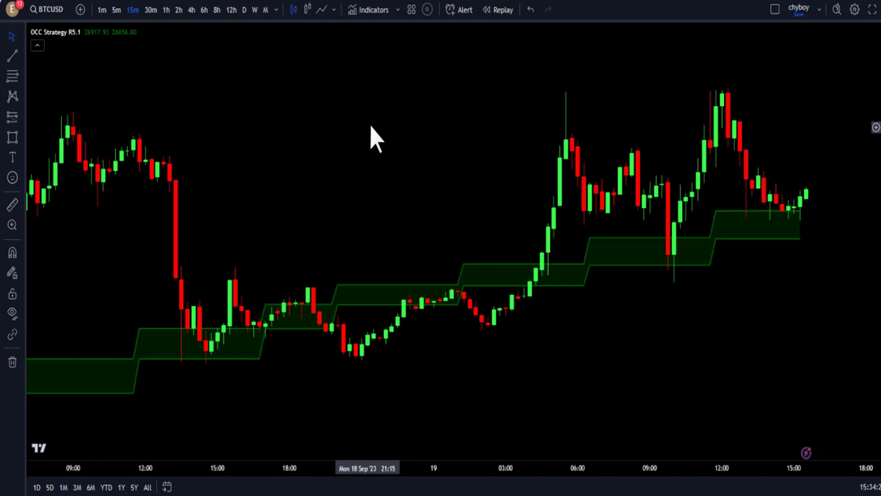
{"action": "left_click_drag", "start_coordinate": [372, 137], "coordinate": [778, 64]}
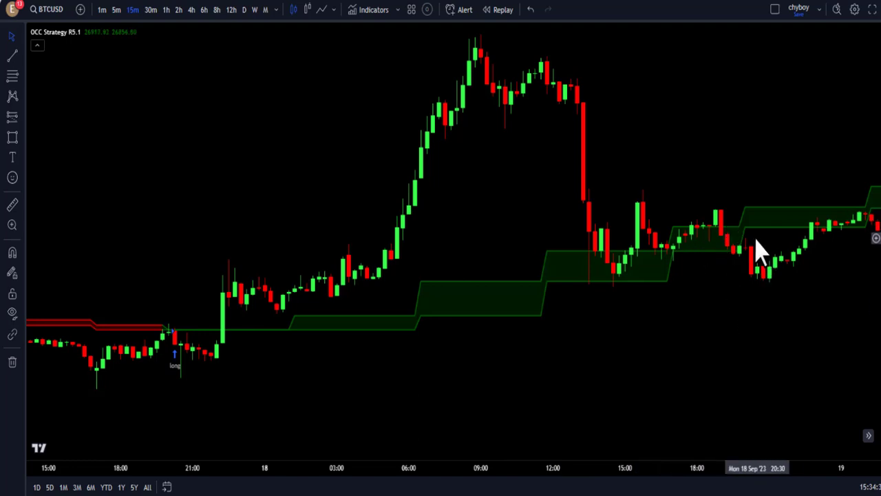
Pan to the 11–12 September candles where the red band flips green at a long signal.
{"action": "left_click_drag", "start_coordinate": [165, 364], "coordinate": [840, 311]}
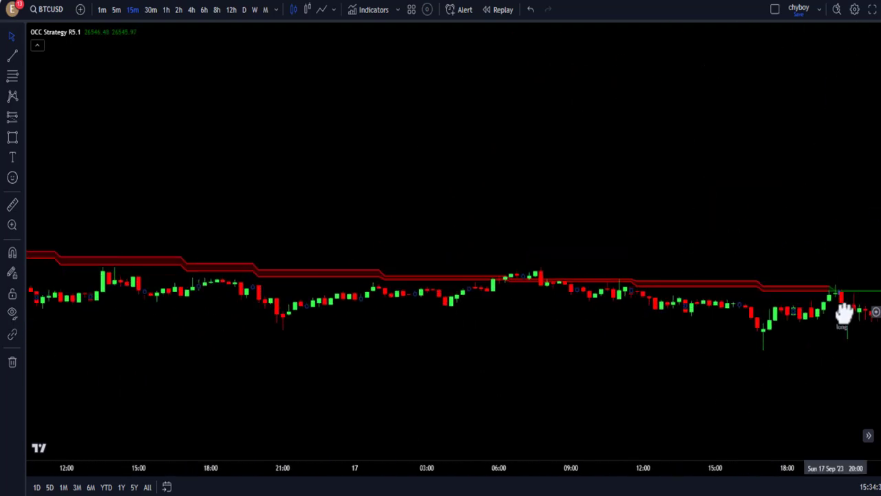
{"action": "left_click_drag", "start_coordinate": [308, 324], "coordinate": [583, 315]}
{"action": "left_click_drag", "start_coordinate": [138, 309], "coordinate": [153, 228]}
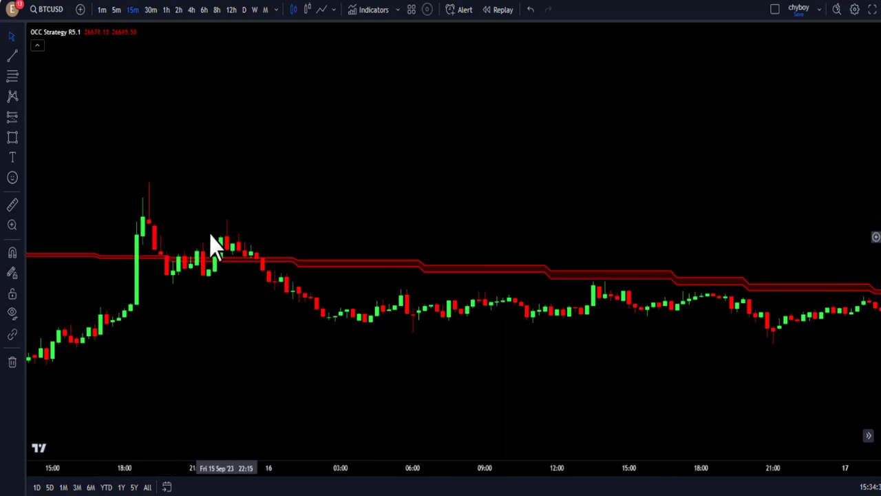
{"action": "left_click_drag", "start_coordinate": [232, 324], "coordinate": [338, 327]}
{"action": "mouse_move", "coordinate": [407, 287]}
{"action": "left_mouse_down"}
{"action": "mouse_move", "coordinate": [425, 307]}
{"action": "mouse_move", "coordinate": [325, 299]}
{"action": "left_mouse_up"}
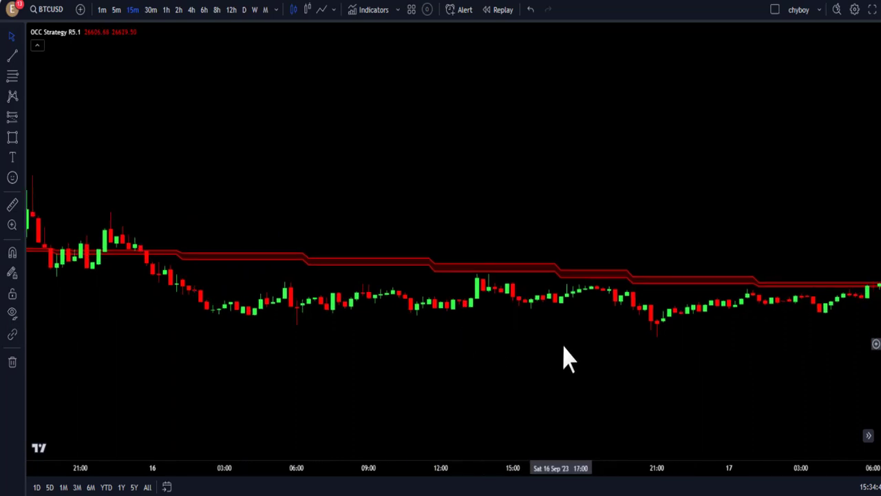
{"action": "left_click_drag", "start_coordinate": [563, 348], "coordinate": [289, 317]}
{"action": "left_click_drag", "start_coordinate": [495, 337], "coordinate": [338, 338]}
{"action": "left_click_drag", "start_coordinate": [580, 349], "coordinate": [250, 350]}
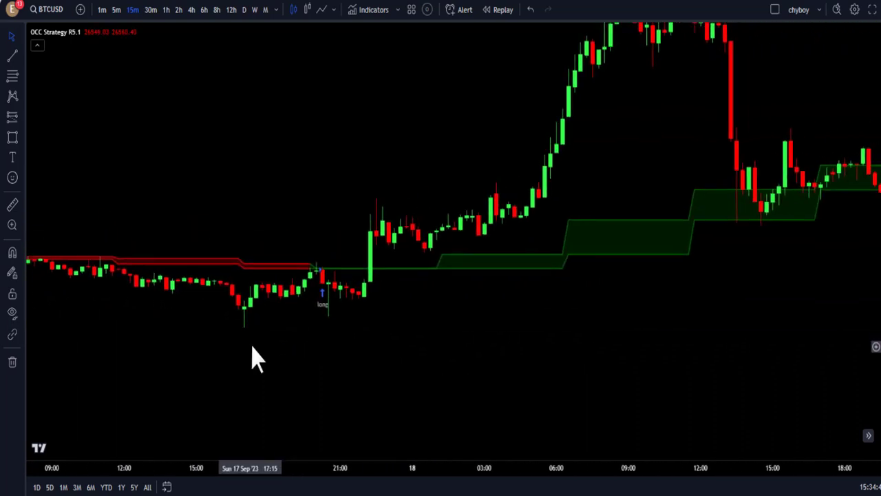
{"action": "left_click_drag", "start_coordinate": [407, 360], "coordinate": [365, 386]}
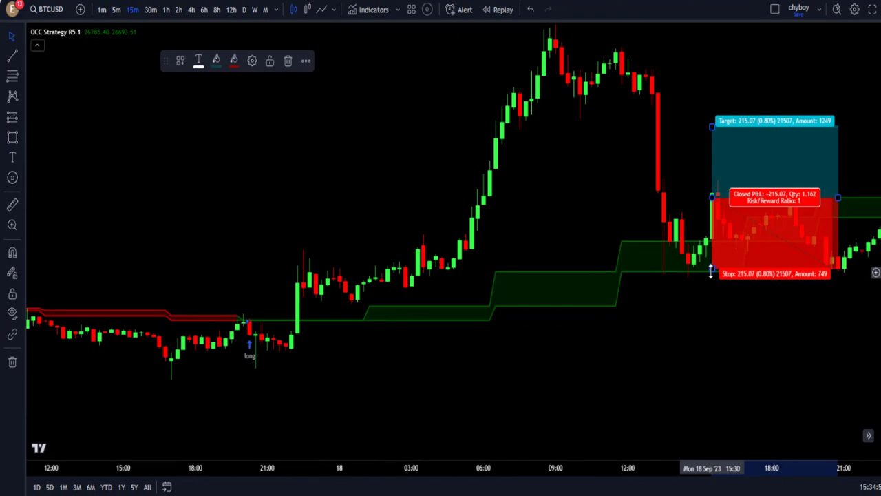
Lower the long position's stop, extend it rightward, and raise its profit target.
{"action": "left_click_drag", "start_coordinate": [711, 271], "coordinate": [195, 333]}
{"action": "left_click_drag", "start_coordinate": [407, 236], "coordinate": [649, 237]}
{"action": "left_click_drag", "start_coordinate": [266, 168], "coordinate": [305, 82]}
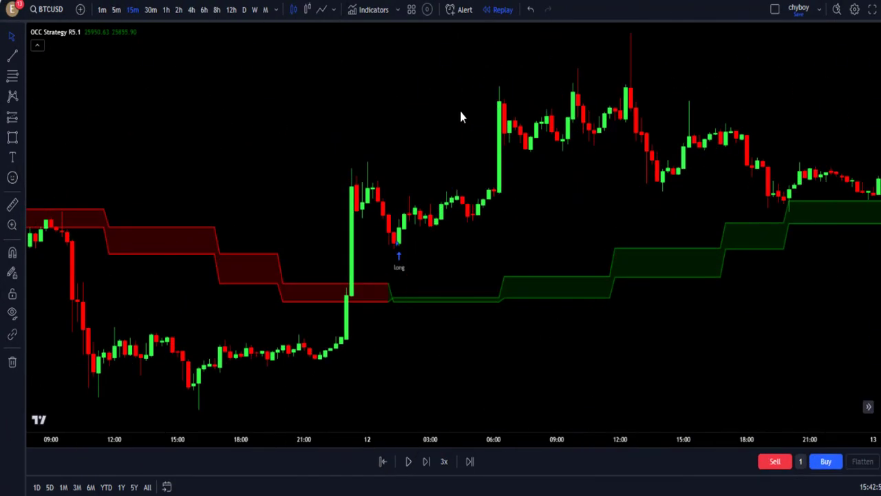
Zoom and pan the replay chart toward the later 12–13 September candles.
{"action": "mouse_move", "coordinate": [515, 179]}
{"action": "left_mouse_down"}
{"action": "mouse_move", "coordinate": [507, 179]}
{"action": "mouse_move", "coordinate": [515, 171]}
{"action": "left_mouse_up"}
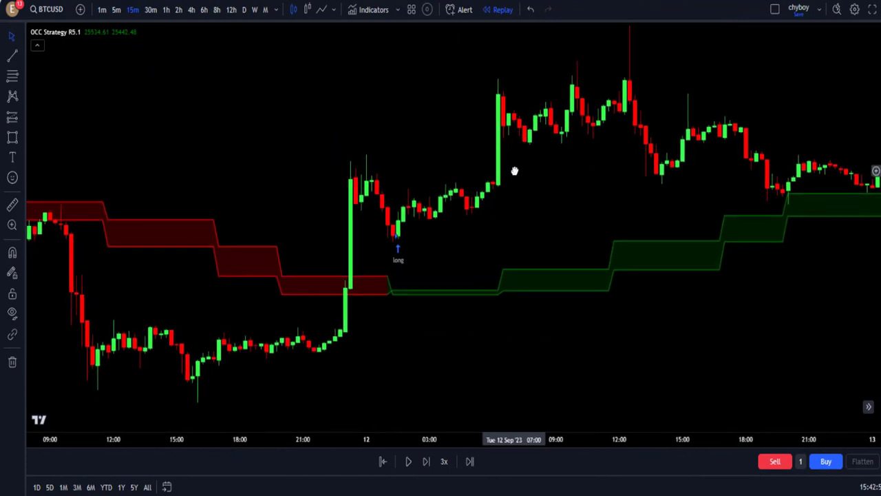
{"action": "scroll", "coordinate": [526, 169], "scroll_direction": "up", "scroll_amount": 3}
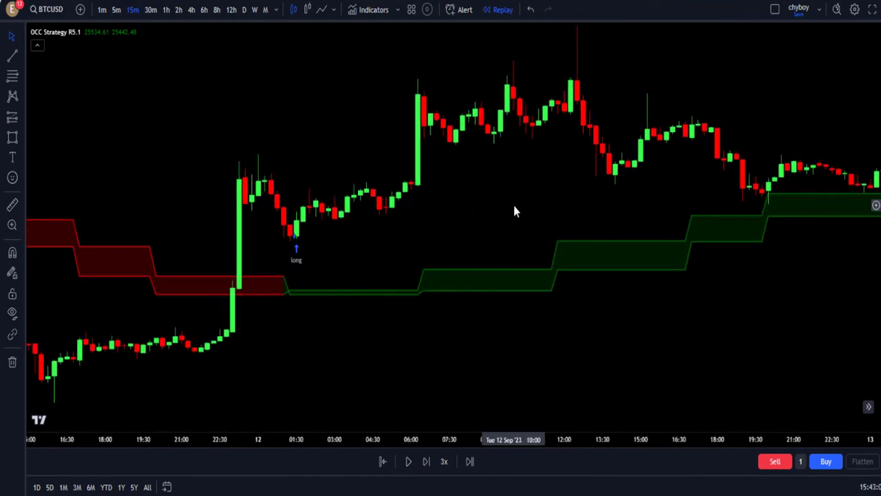
{"action": "left_click_drag", "start_coordinate": [603, 202], "coordinate": [400, 214]}
{"action": "scroll", "coordinate": [523, 237], "scroll_direction": "down", "scroll_amount": 2}
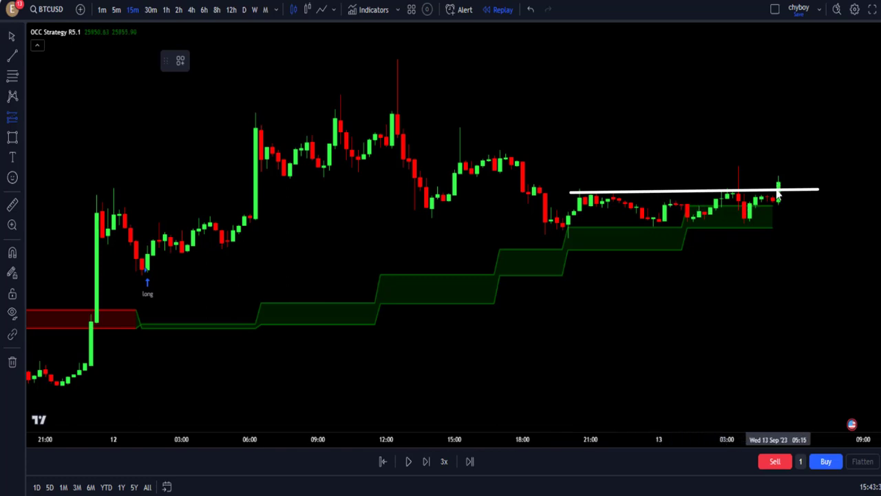
Place a new long position on the chart and set its stop and target levels.
{"action": "left_click", "coordinate": [780, 189]}
{"action": "left_click_drag", "start_coordinate": [780, 188], "coordinate": [575, 255]}
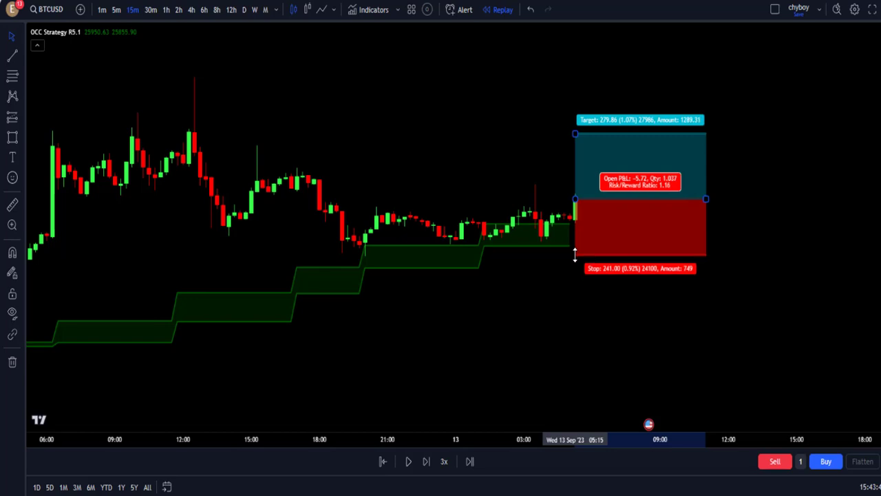
{"action": "mouse_move", "coordinate": [575, 130]}
{"action": "left_mouse_down"}
{"action": "mouse_move", "coordinate": [577, 92]}
{"action": "mouse_move", "coordinate": [576, 110]}
{"action": "left_mouse_up"}
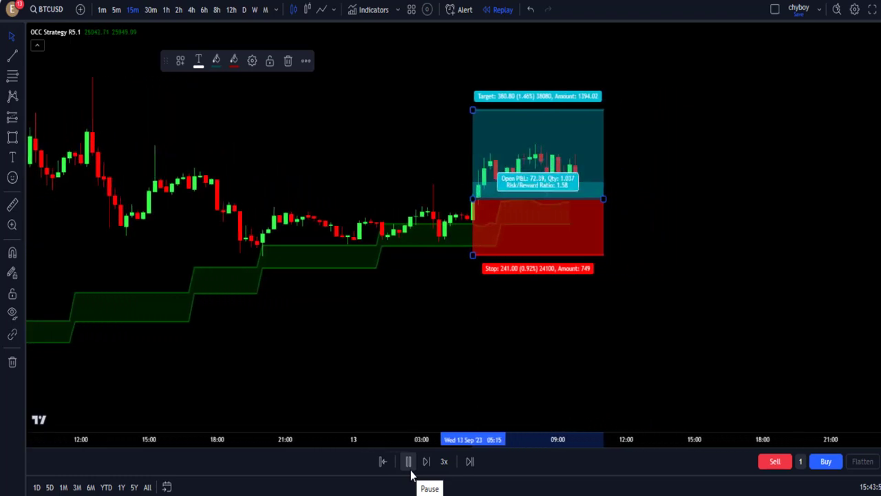
Run Replay into the profit zone, extend the position box rightward, and check its figures.
{"action": "left_click", "coordinate": [409, 462]}
{"action": "left_click", "coordinate": [409, 462]}
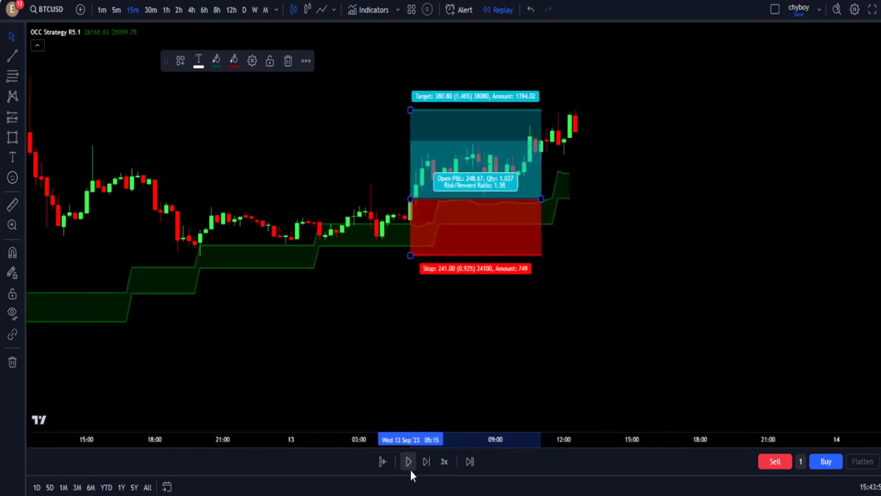
{"action": "left_click", "coordinate": [410, 471]}
{"action": "left_click_drag", "start_coordinate": [535, 200], "coordinate": [570, 199]}
{"action": "left_click", "coordinate": [603, 246]}
{"action": "left_click_drag", "start_coordinate": [603, 247], "coordinate": [627, 238]}
{"action": "left_click", "coordinate": [448, 197]}
{"action": "left_click", "coordinate": [531, 328]}
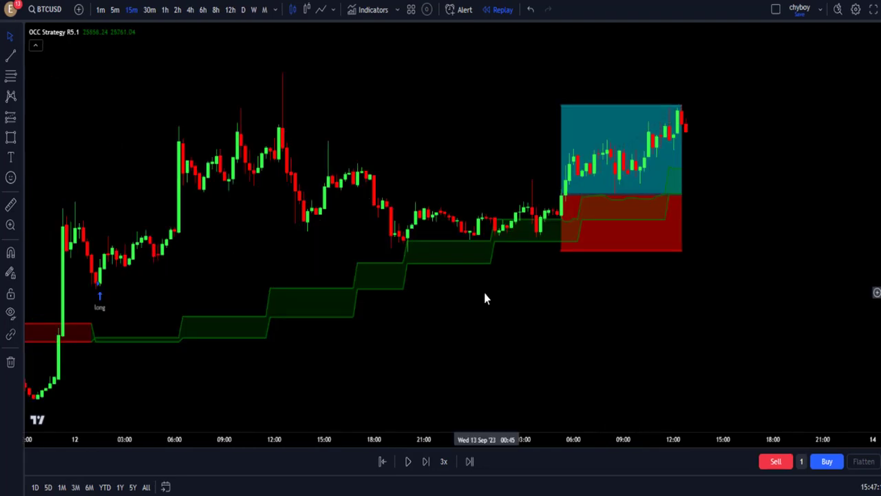
{"action": "left_click_drag", "start_coordinate": [489, 296], "coordinate": [596, 285]}
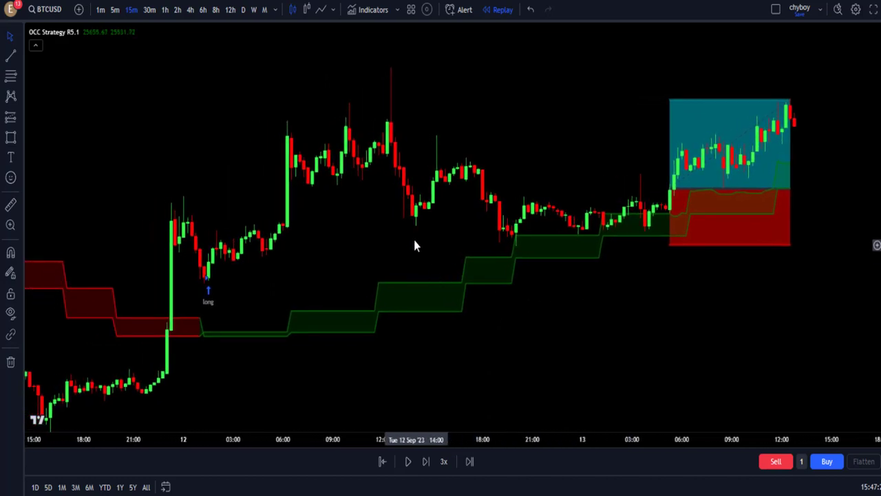
{"action": "left_click", "coordinate": [368, 10]}
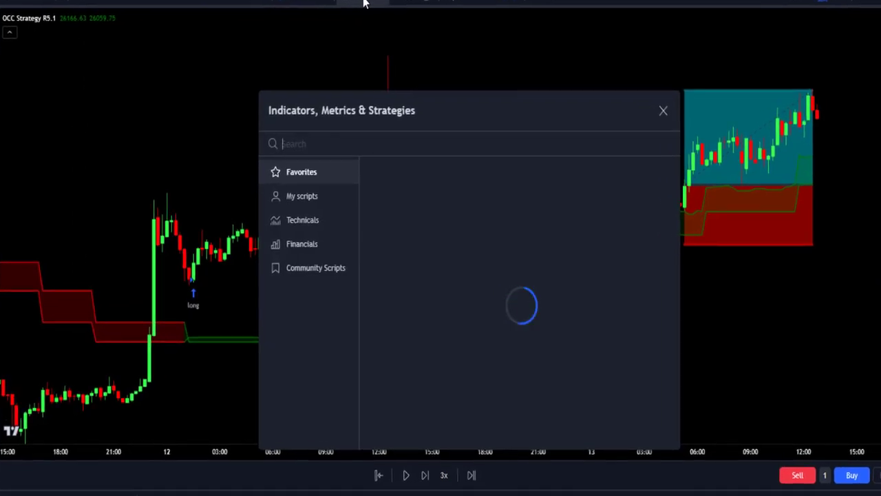
Search 'S', add the Squeeze Momentum Indicator [LazyBear] (SQZMOM_LB), and close the dialog.
{"action": "type", "text": "SQ"}
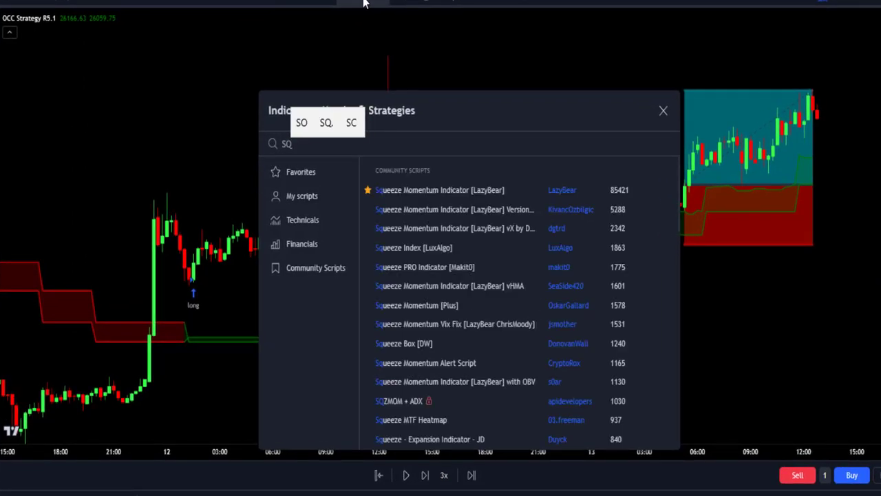
{"action": "left_click", "coordinate": [534, 191]}
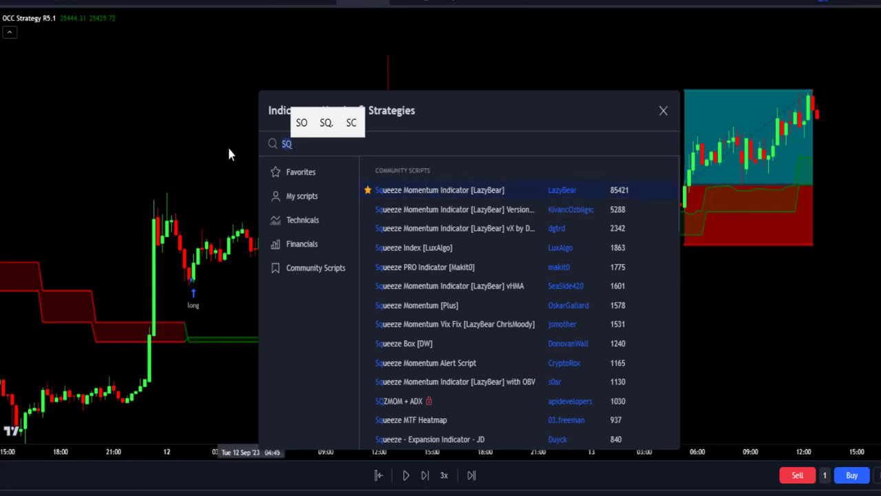
{"action": "key", "text": "Escape"}
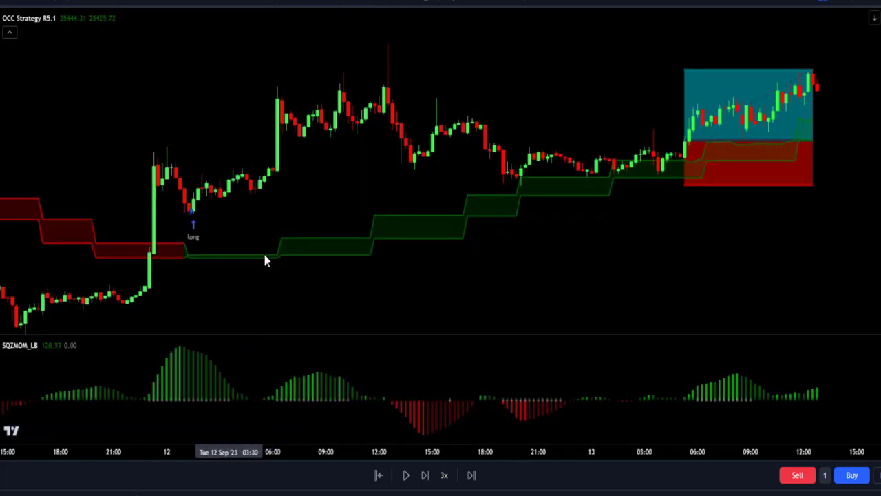
Pan the chart back to 6–7 September to show the long signal where the band turns green.
{"action": "left_click_drag", "start_coordinate": [539, 375], "coordinate": [627, 381]}
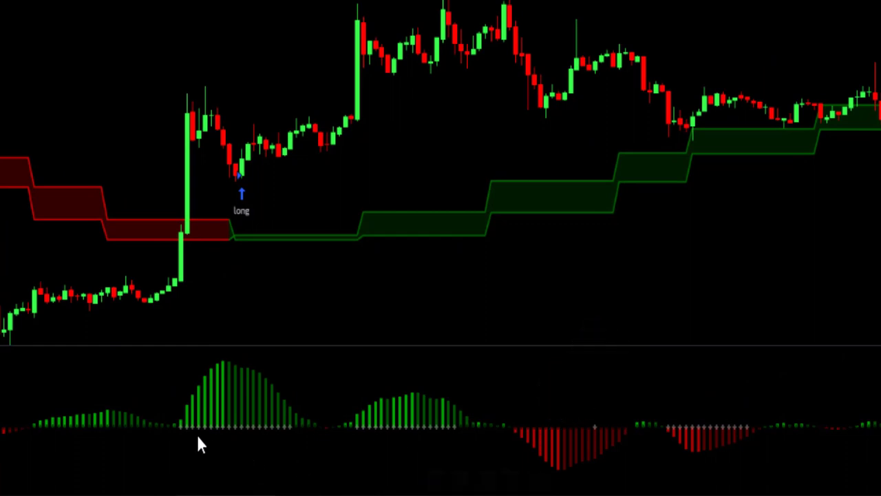
{"action": "left_click_drag", "start_coordinate": [179, 444], "coordinate": [283, 451]}
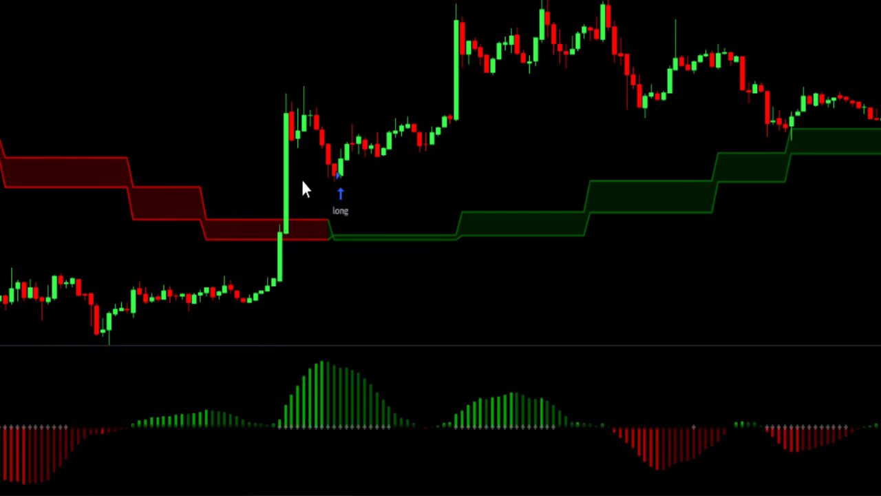
{"action": "left_click_drag", "start_coordinate": [349, 281], "coordinate": [721, 281]}
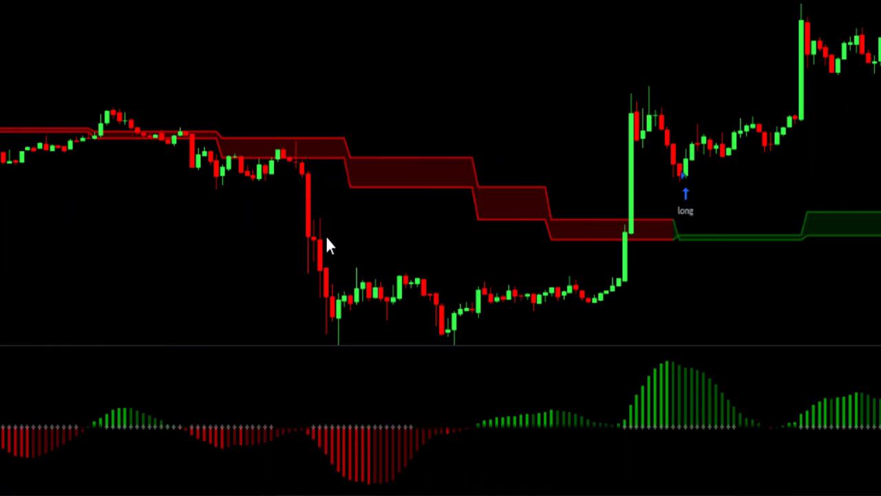
{"action": "left_click_drag", "start_coordinate": [371, 293], "coordinate": [376, 239]}
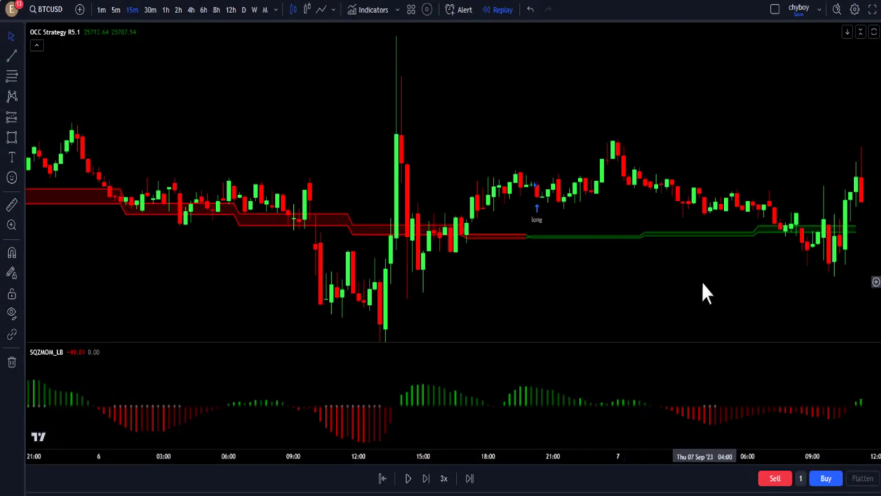
{"action": "scroll", "coordinate": [701, 281], "scroll_direction": "up", "scroll_amount": 1}
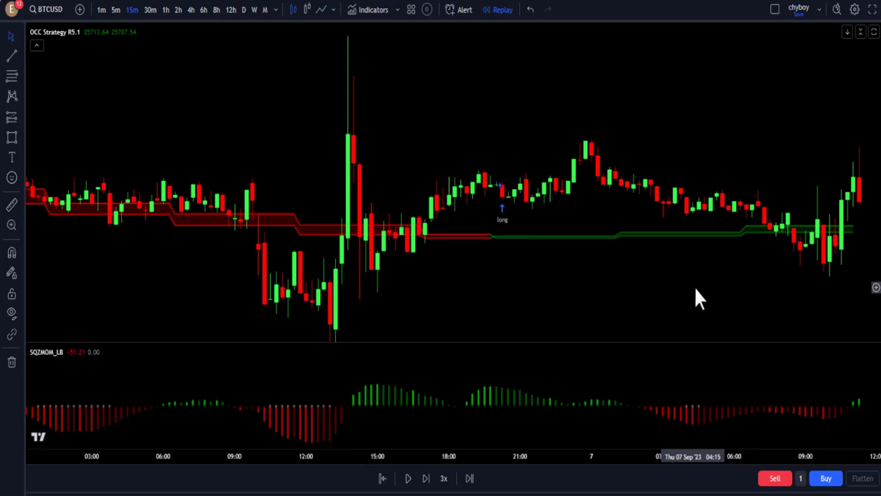
{"action": "left_click_drag", "start_coordinate": [695, 289], "coordinate": [357, 281]}
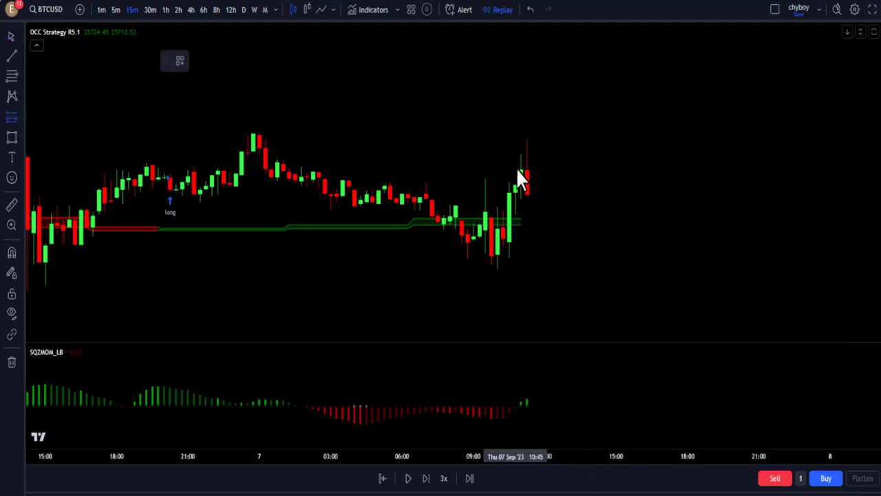
Place a long position at the latest 7 September bar, lowering its stop and raising its target.
{"action": "left_click", "coordinate": [526, 199]}
{"action": "left_click_drag", "start_coordinate": [528, 232], "coordinate": [527, 238]}
{"action": "left_click_drag", "start_coordinate": [525, 158], "coordinate": [527, 80]}
{"action": "left_click_drag", "start_coordinate": [508, 144], "coordinate": [452, 143]}
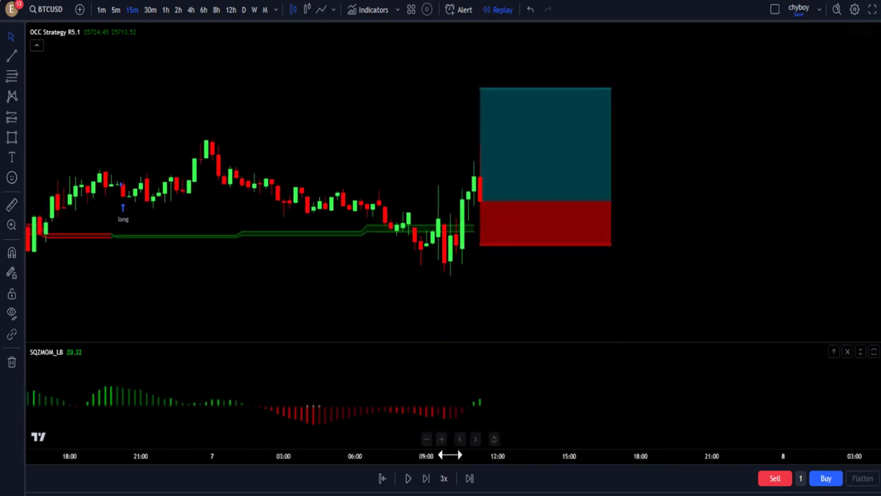
Advance the replay five bars so candles climb into the long position's target zone.
{"action": "left_click", "coordinate": [426, 478]}
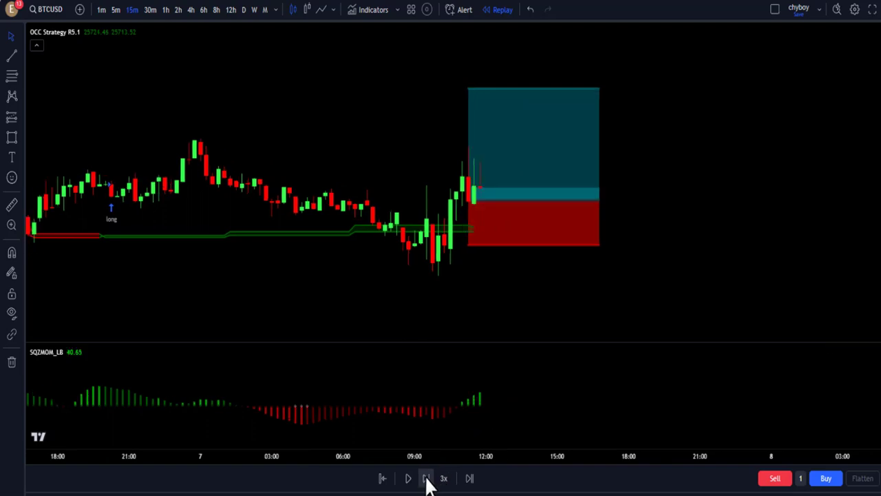
{"action": "left_click", "coordinate": [426, 479]}
{"action": "left_click", "coordinate": [426, 478]}
{"action": "left_click", "coordinate": [427, 479]}
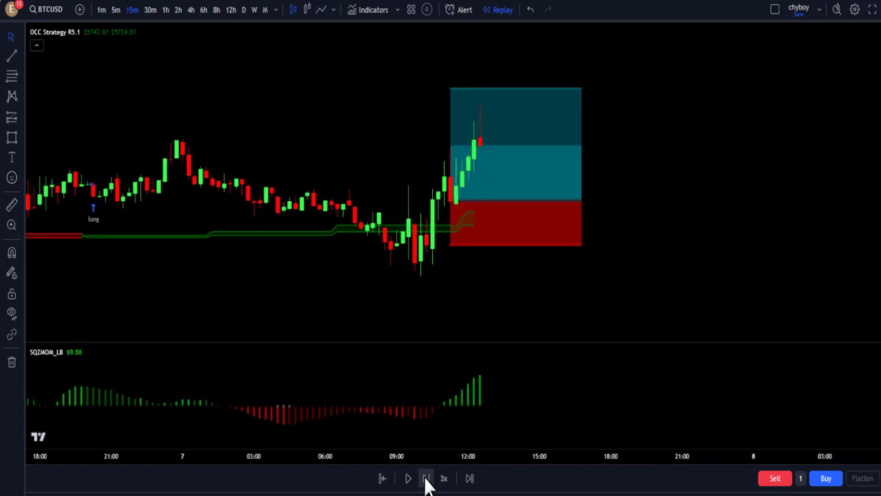
{"action": "left_click", "coordinate": [426, 479]}
{"action": "left_click", "coordinate": [426, 478]}
{"action": "left_click", "coordinate": [427, 478]}
{"action": "left_click", "coordinate": [427, 479]}
{"action": "left_click_drag", "start_coordinate": [338, 304], "coordinate": [453, 310]}
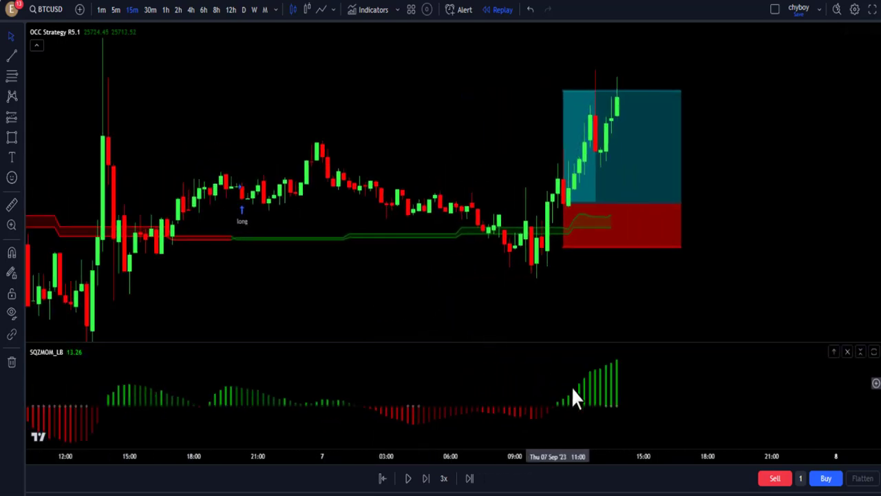
{"action": "mouse_move", "coordinate": [590, 207]}
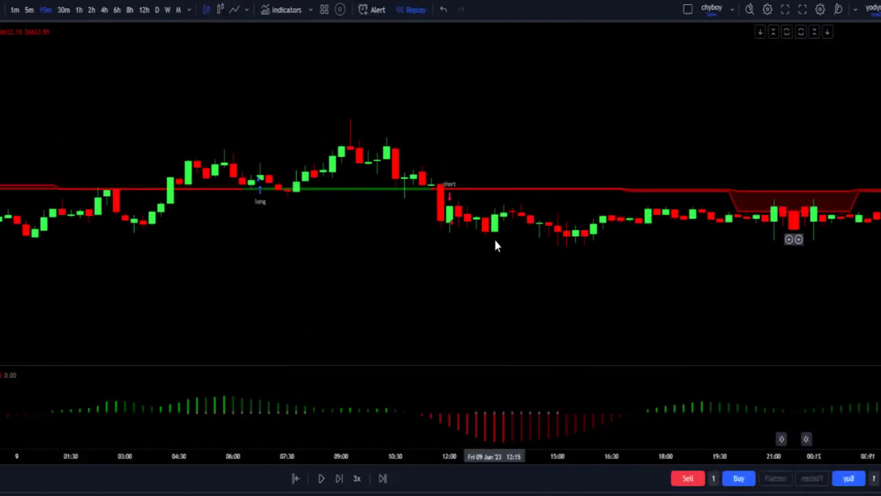
Pan to the latest 9 June bars up to 22:30 and zoom out to see the drop below the red band.
{"action": "left_click_drag", "start_coordinate": [582, 170], "coordinate": [241, 215]}
{"action": "left_click_drag", "start_coordinate": [516, 227], "coordinate": [461, 248]}
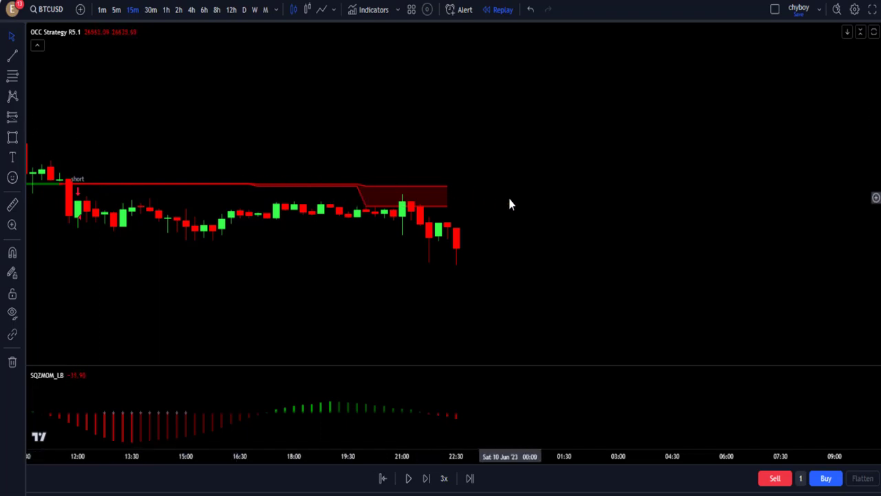
{"action": "left_click_drag", "start_coordinate": [442, 272], "coordinate": [443, 232]}
{"action": "scroll", "coordinate": [445, 216], "scroll_direction": "down", "scroll_amount": 1}
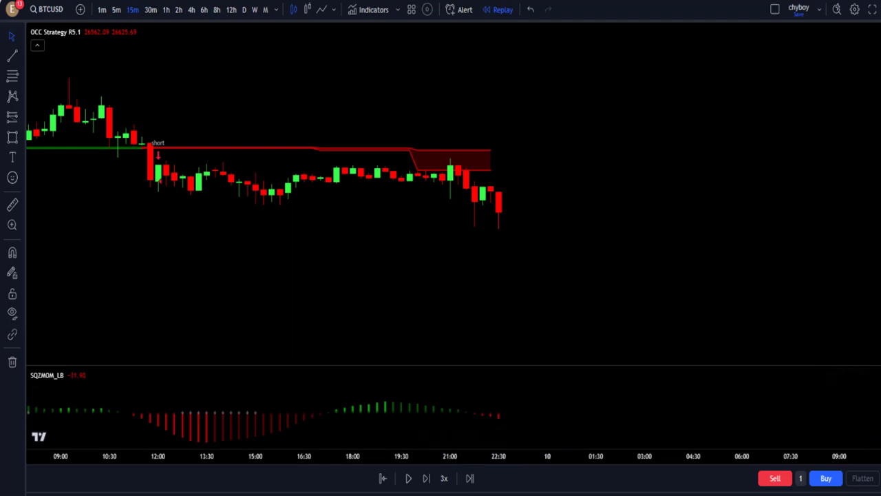
Place a short position at the last 9 June bar with a higher stop and lower target (2.51 risk-reward).
{"action": "left_click", "coordinate": [507, 214]}
{"action": "left_click_drag", "start_coordinate": [507, 183], "coordinate": [503, 135]}
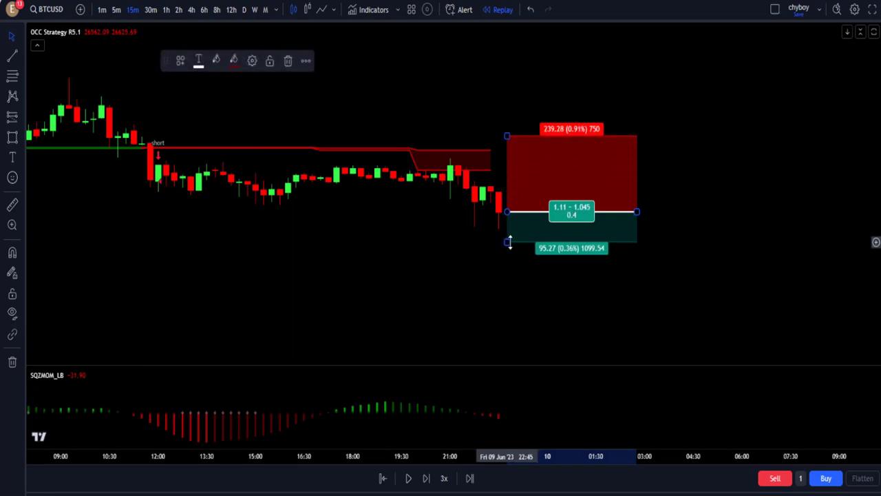
{"action": "mouse_move", "coordinate": [508, 241]}
{"action": "left_mouse_down"}
{"action": "mouse_move", "coordinate": [516, 314]}
{"action": "mouse_move", "coordinate": [491, 260]}
{"action": "mouse_move", "coordinate": [484, 348]}
{"action": "left_mouse_up"}
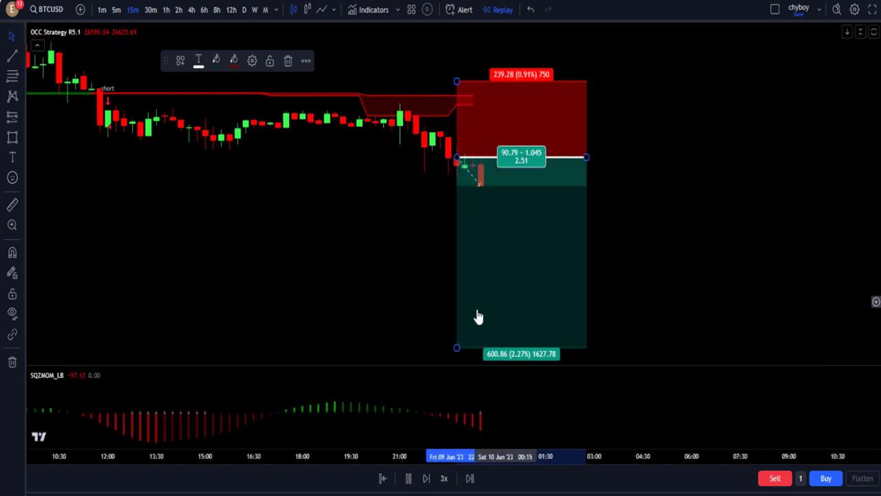
Pause the replay once candles fall into the teal target zone and frame the short trade.
{"action": "left_click", "coordinate": [409, 479]}
{"action": "left_click", "coordinate": [287, 220]}
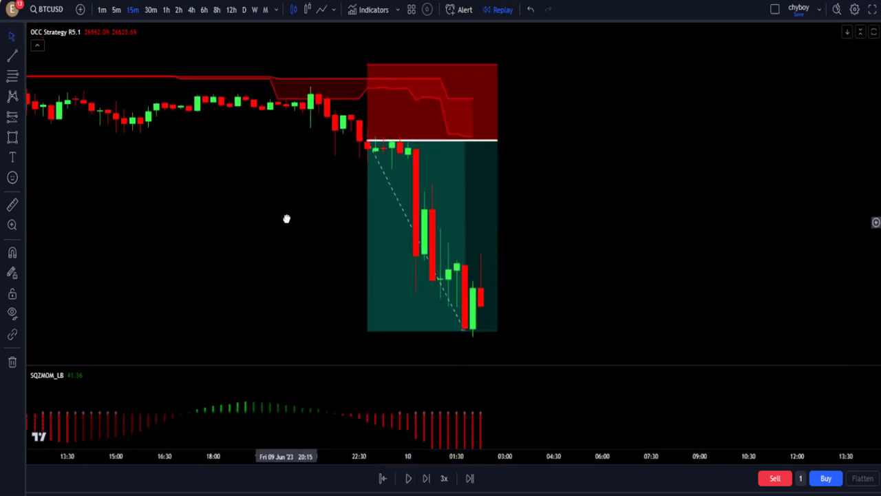
{"action": "scroll", "coordinate": [323, 227], "scroll_direction": "down", "scroll_amount": 2}
{"action": "left_click_drag", "start_coordinate": [321, 232], "coordinate": [303, 225]}
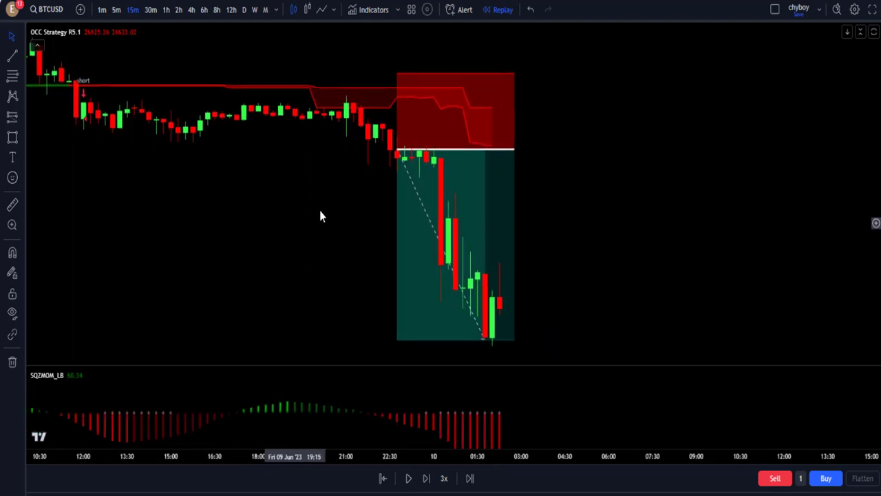